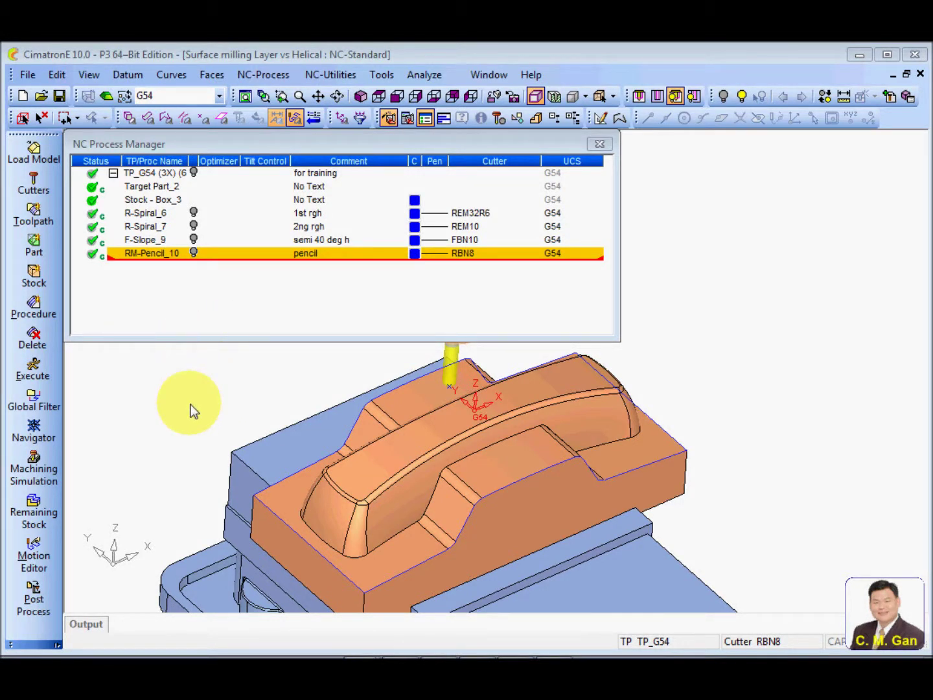
Add Layer Cut procedure F-All_23 from the Srf finish/All Layer.pct template and open it
{"action": "right_click", "coordinate": [197, 293]}
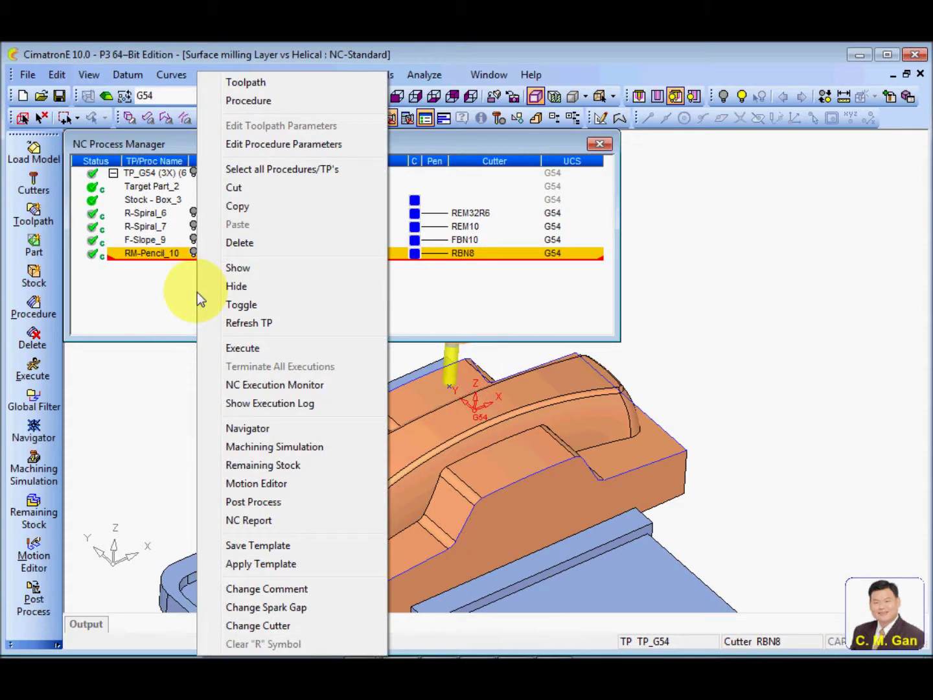
{"action": "left_click", "coordinate": [287, 563]}
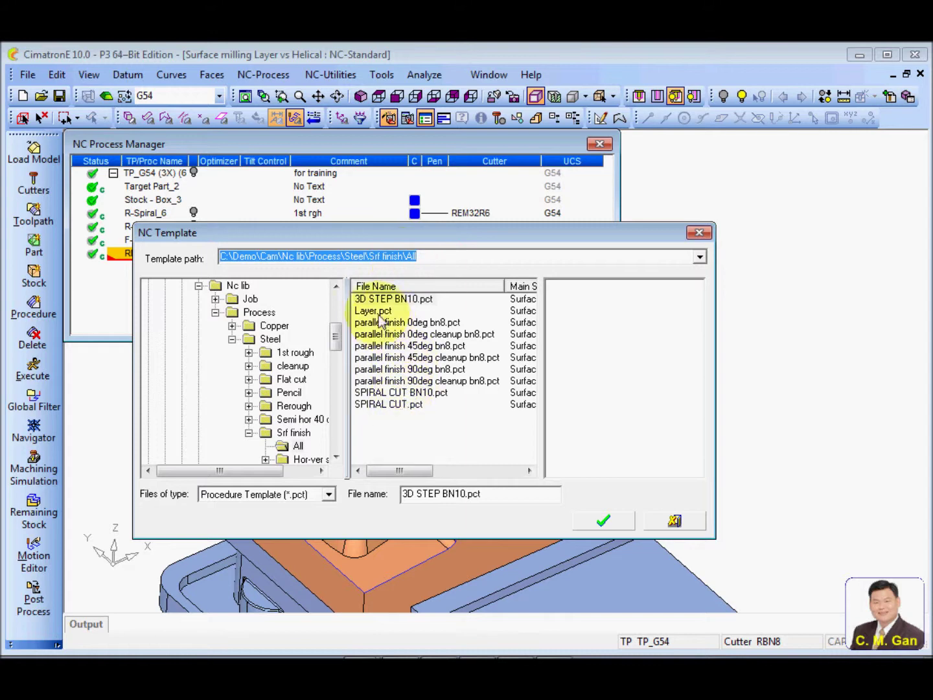
{"action": "left_click", "coordinate": [373, 311]}
{"action": "left_click", "coordinate": [599, 521]}
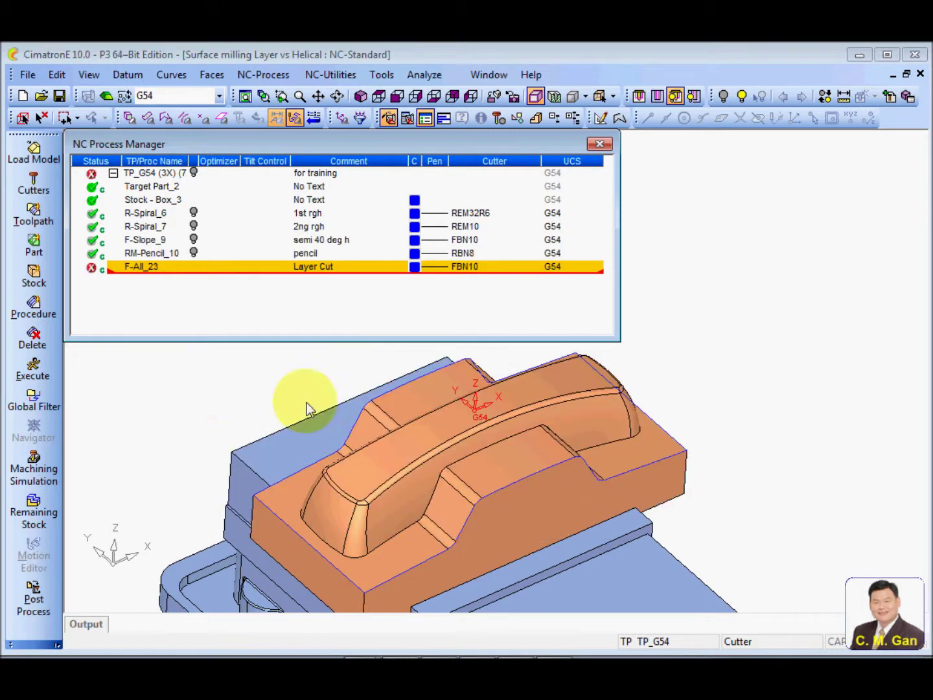
{"action": "double_click", "coordinate": [141, 268]}
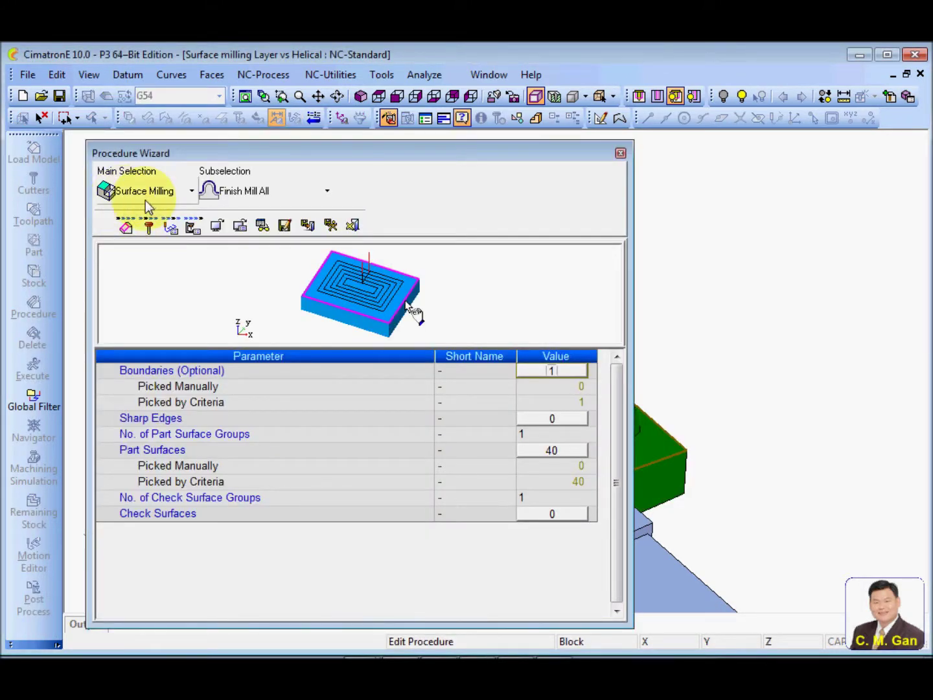
Keep the Layers machining method with a 1.0000 vertical step and calculate F-All_23's toolpath
{"action": "left_click", "coordinate": [171, 228]}
{"action": "left_click", "coordinate": [313, 468]}
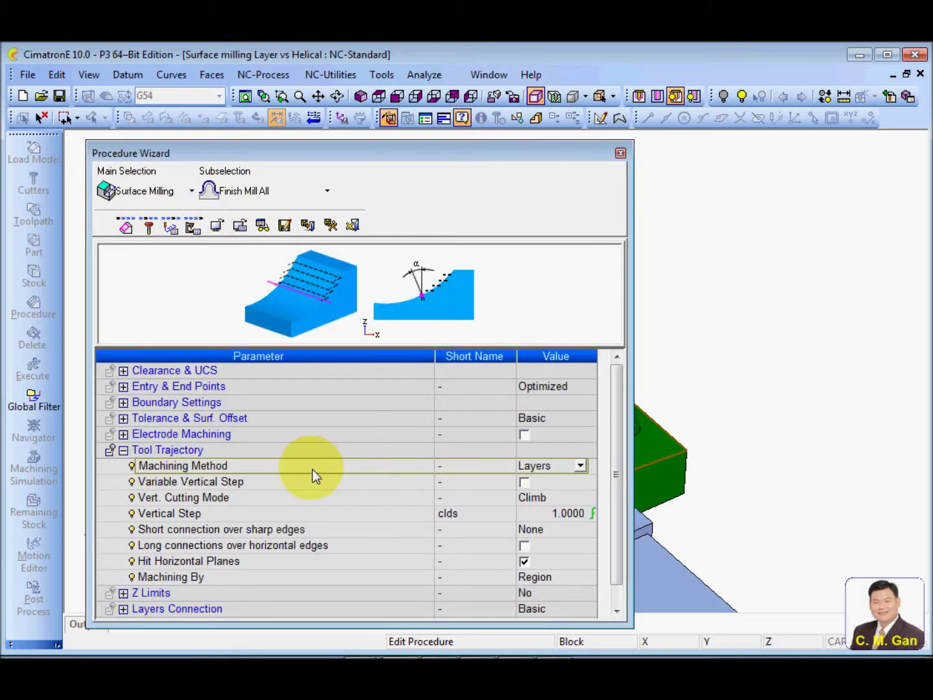
{"action": "left_click", "coordinate": [580, 465]}
{"action": "left_click", "coordinate": [581, 467]}
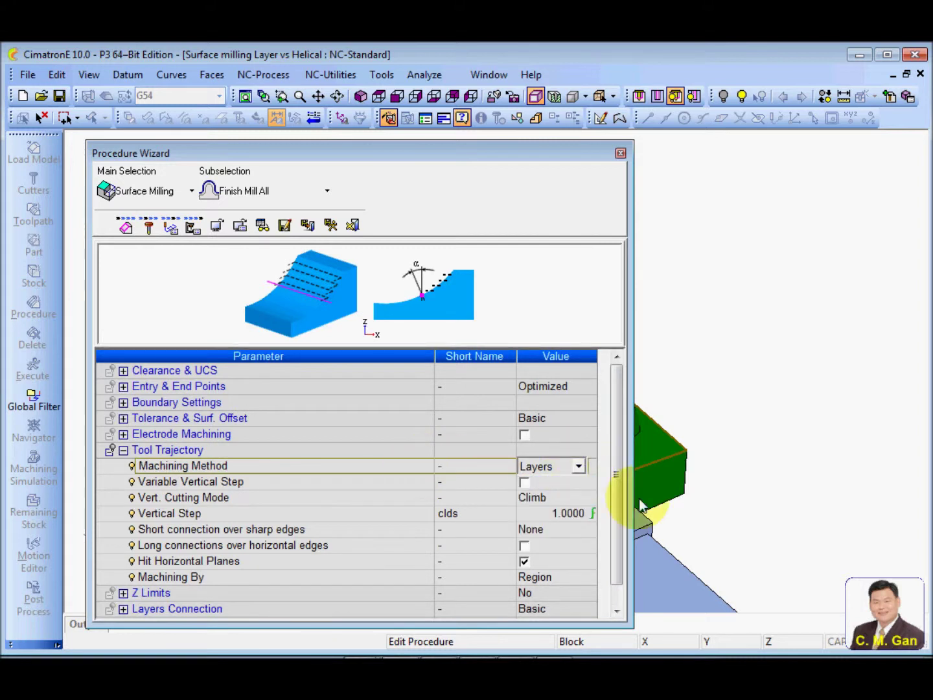
{"action": "left_click_drag", "start_coordinate": [614, 480], "coordinate": [616, 495]}
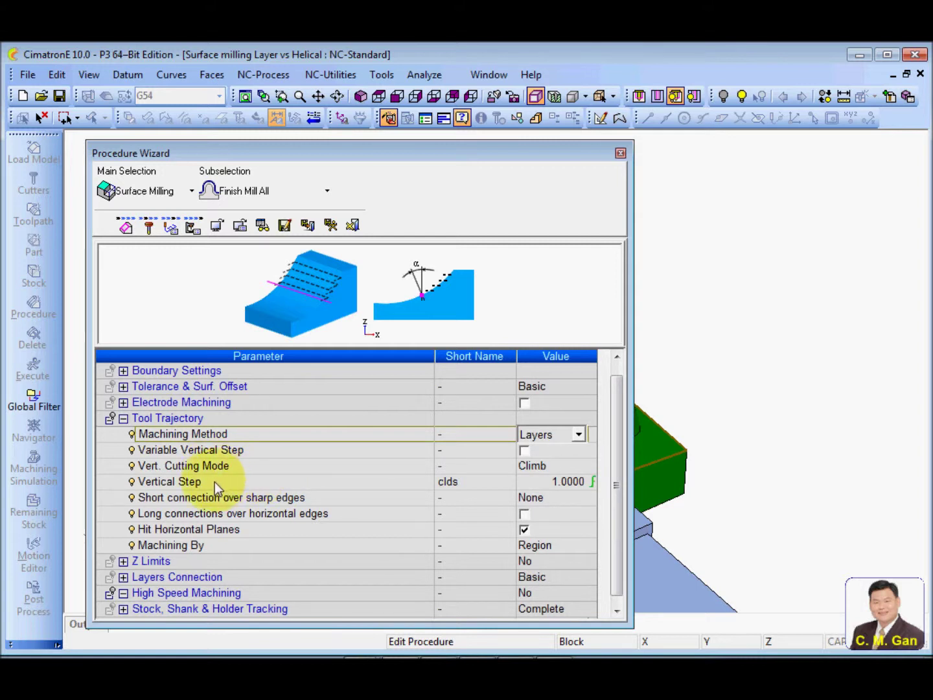
{"action": "left_click", "coordinate": [350, 452]}
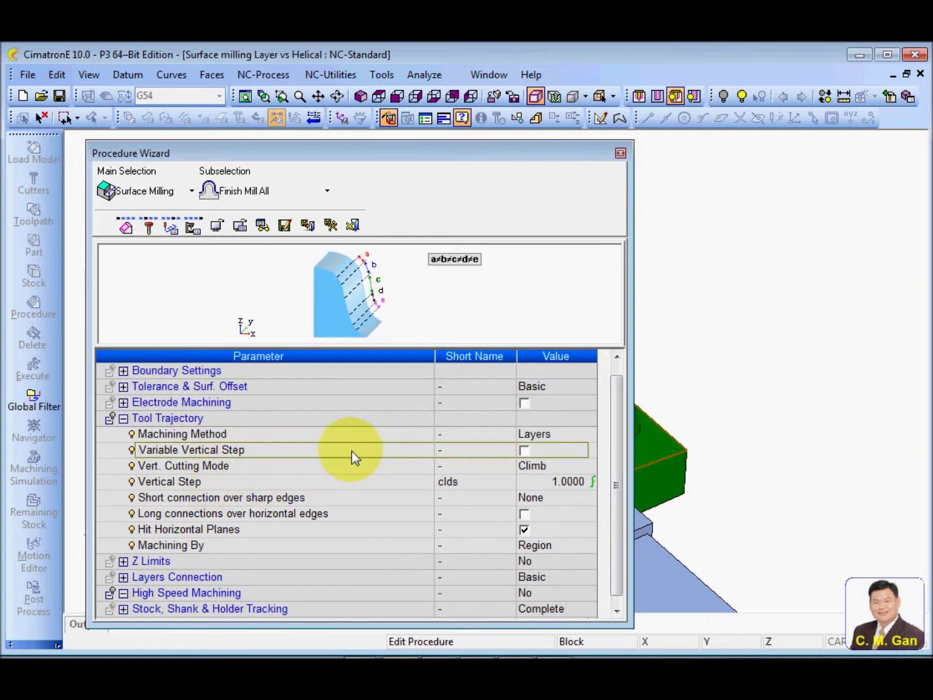
{"action": "left_click", "coordinate": [312, 481]}
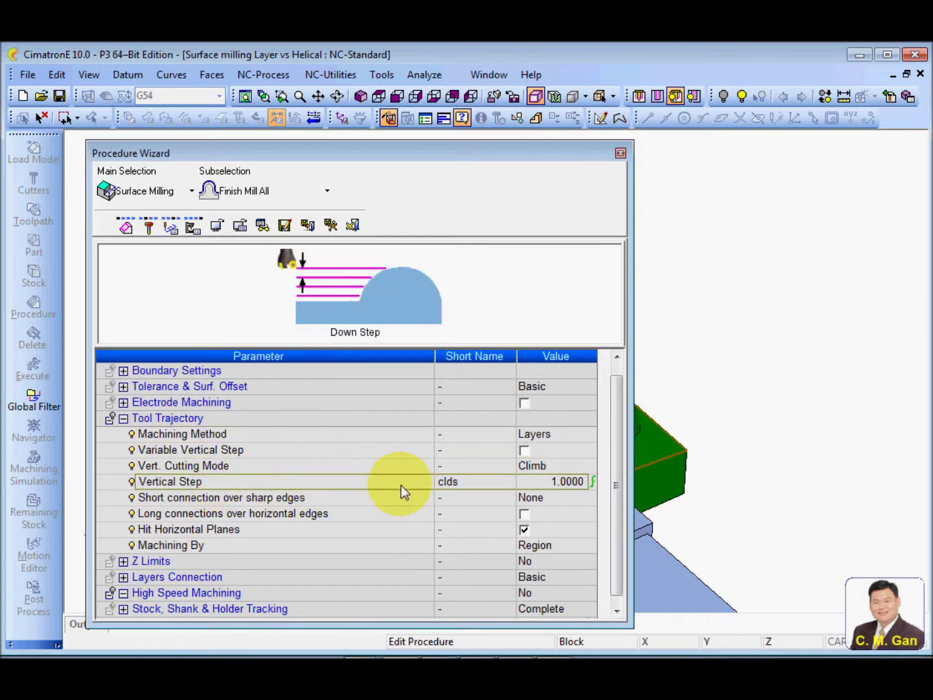
{"action": "left_click", "coordinate": [332, 225]}
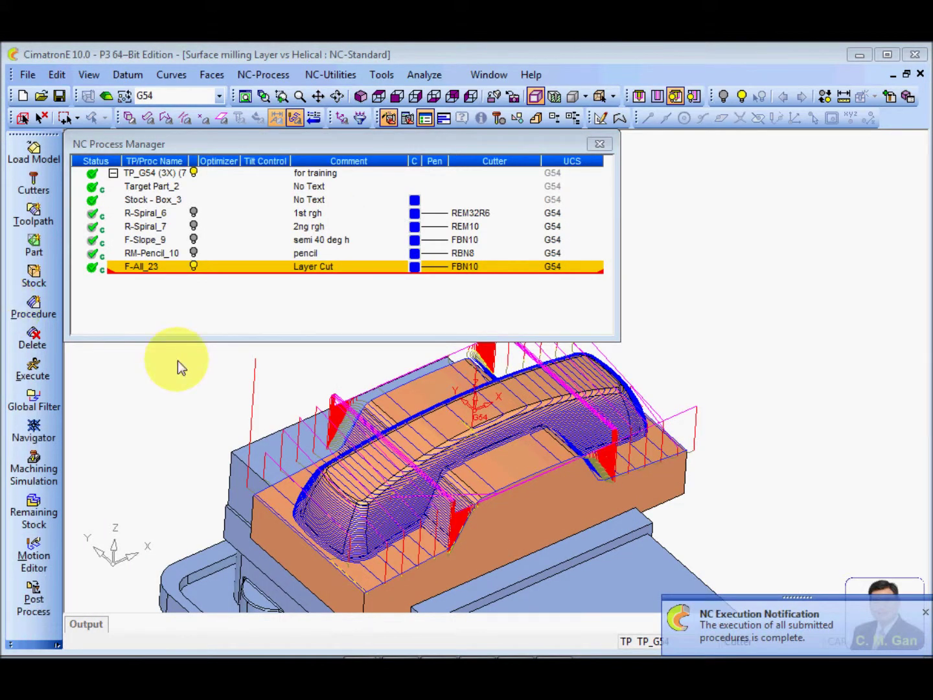
Switch to a front view and zoom in and out on the computed layer toolpaths
{"action": "scroll", "coordinate": [402, 406], "scroll_direction": "up", "scroll_amount": 5}
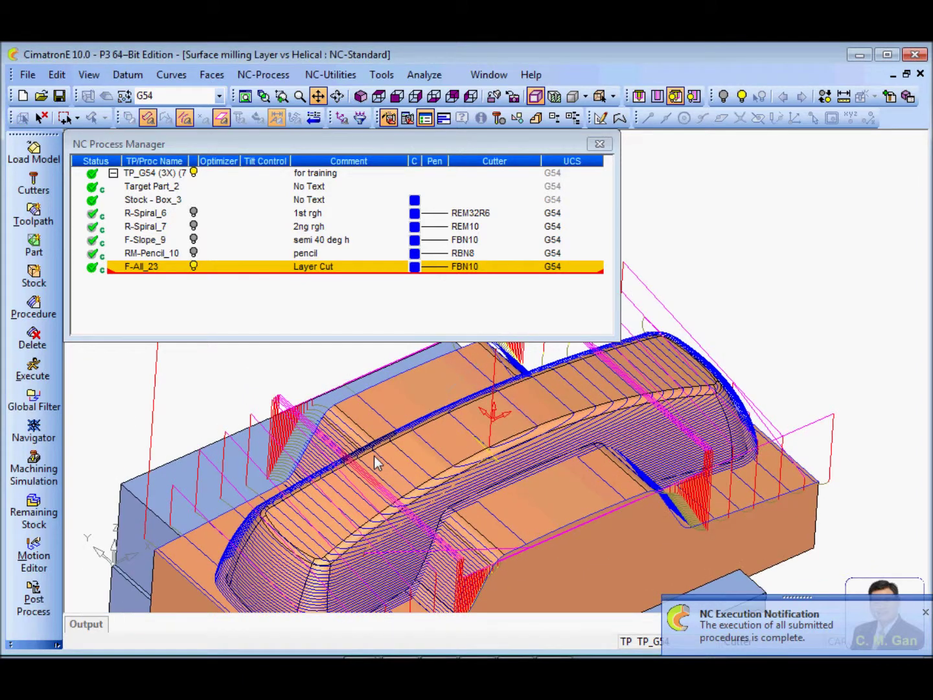
{"action": "left_click", "coordinate": [398, 97]}
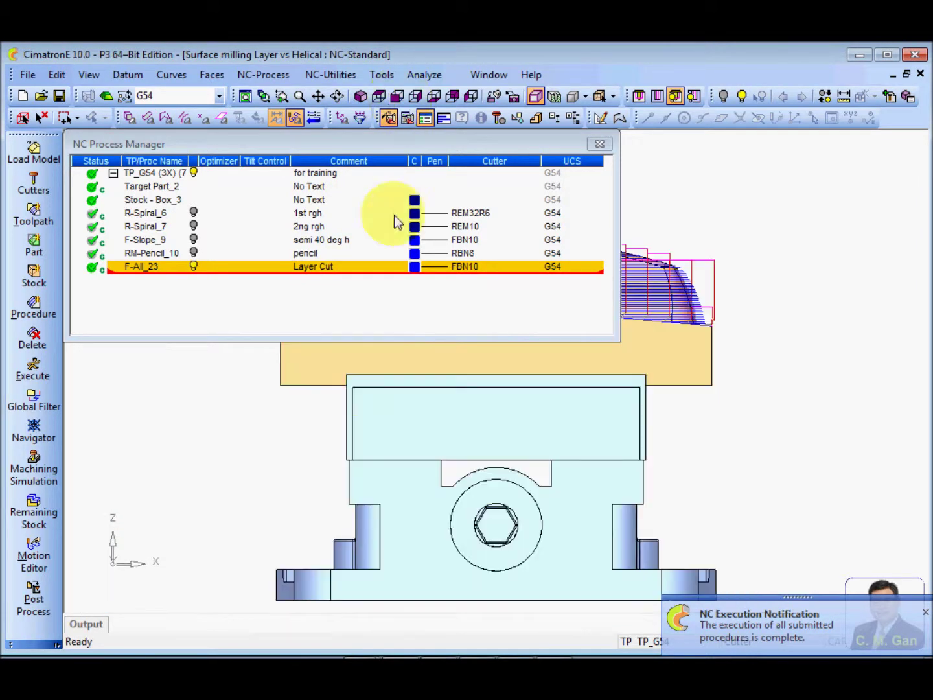
{"action": "scroll", "coordinate": [381, 512], "scroll_direction": "up", "scroll_amount": 5}
{"action": "scroll", "coordinate": [414, 553], "scroll_direction": "up", "scroll_amount": 6}
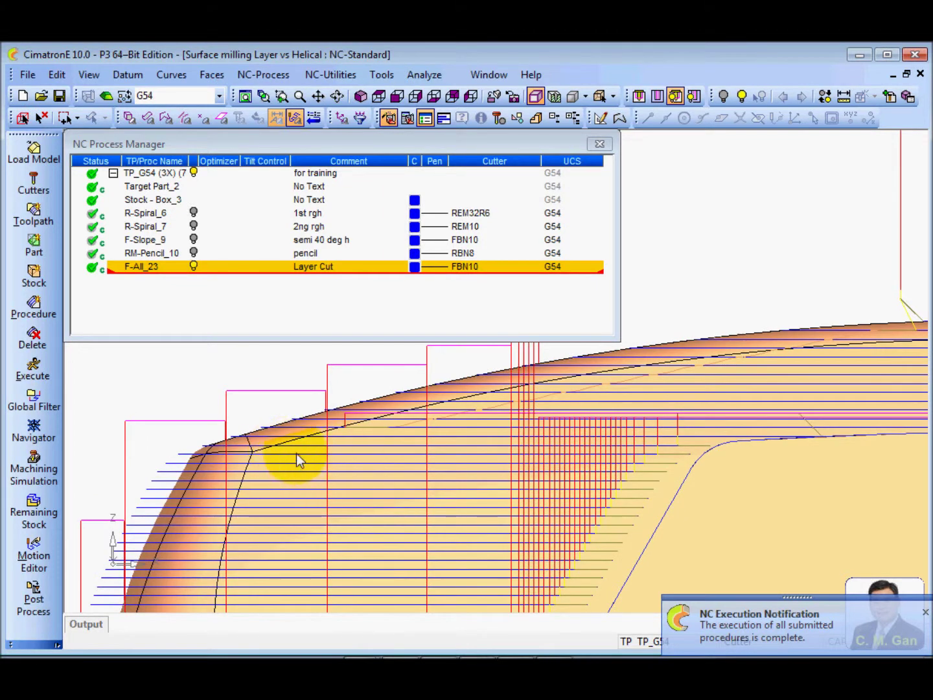
{"action": "scroll", "coordinate": [309, 518], "scroll_direction": "down", "scroll_amount": 3}
{"action": "scroll", "coordinate": [350, 522], "scroll_direction": "up", "scroll_amount": 4}
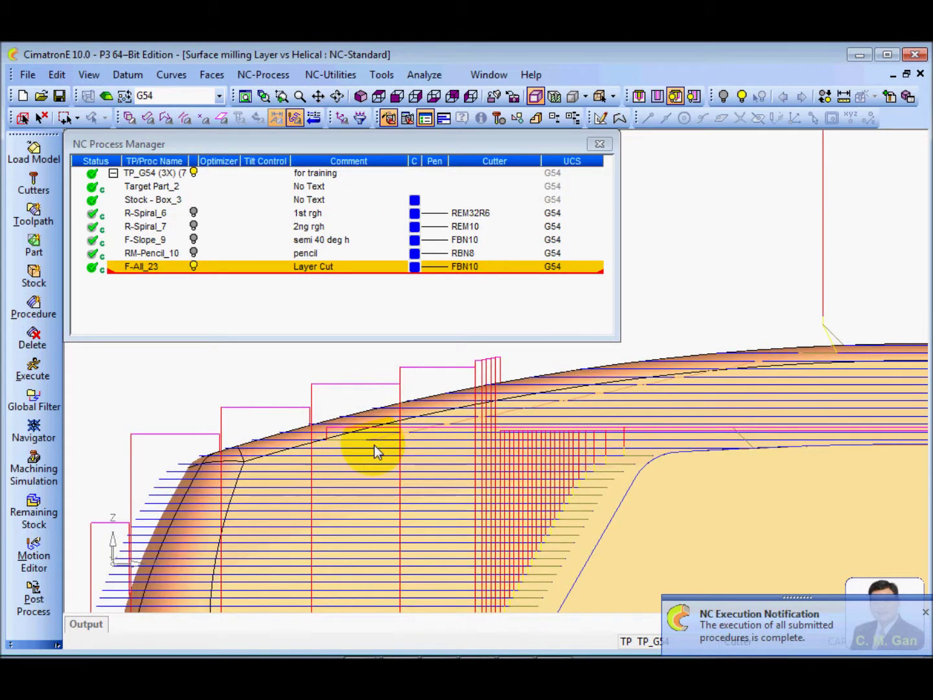
{"action": "scroll", "coordinate": [373, 444], "scroll_direction": "down", "scroll_amount": 2}
{"action": "scroll", "coordinate": [292, 454], "scroll_direction": "up", "scroll_amount": 2}
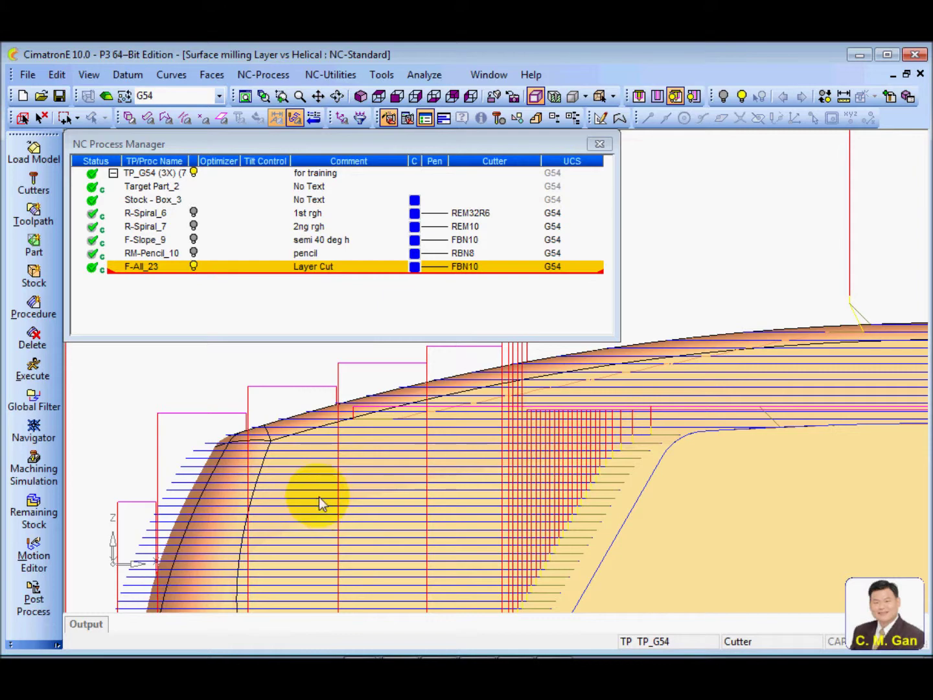
{"action": "scroll", "coordinate": [353, 511], "scroll_direction": "down", "scroll_amount": 3}
Orbit and zoom around the phone part to inspect the toolpaths, then reopen F-All_23
{"action": "middle_click_drag", "start_coordinate": [354, 510], "coordinate": [474, 454]}
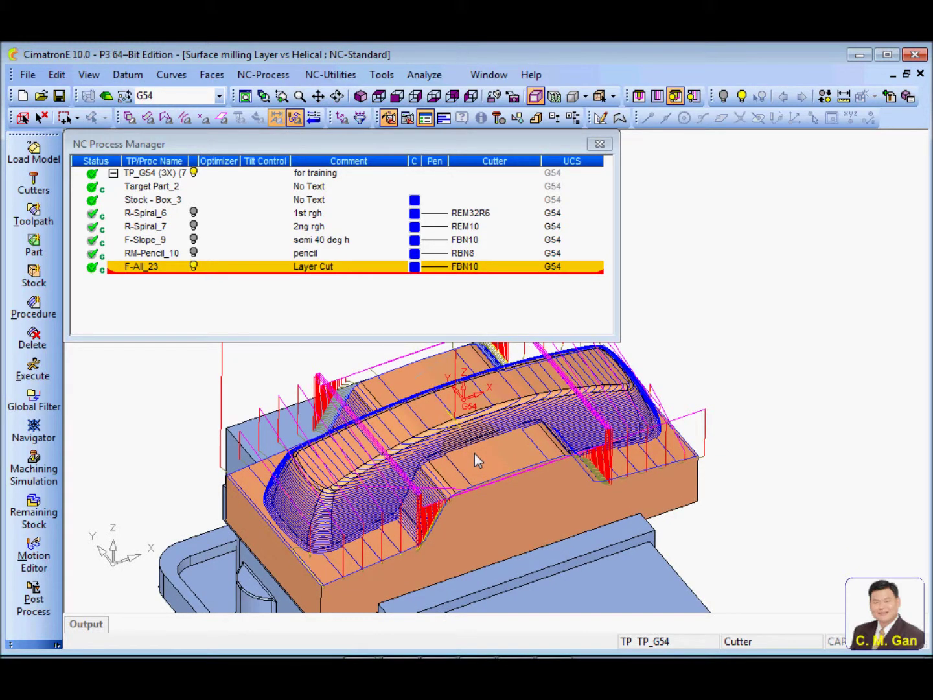
{"action": "middle_click_drag", "start_coordinate": [496, 457], "coordinate": [513, 442]}
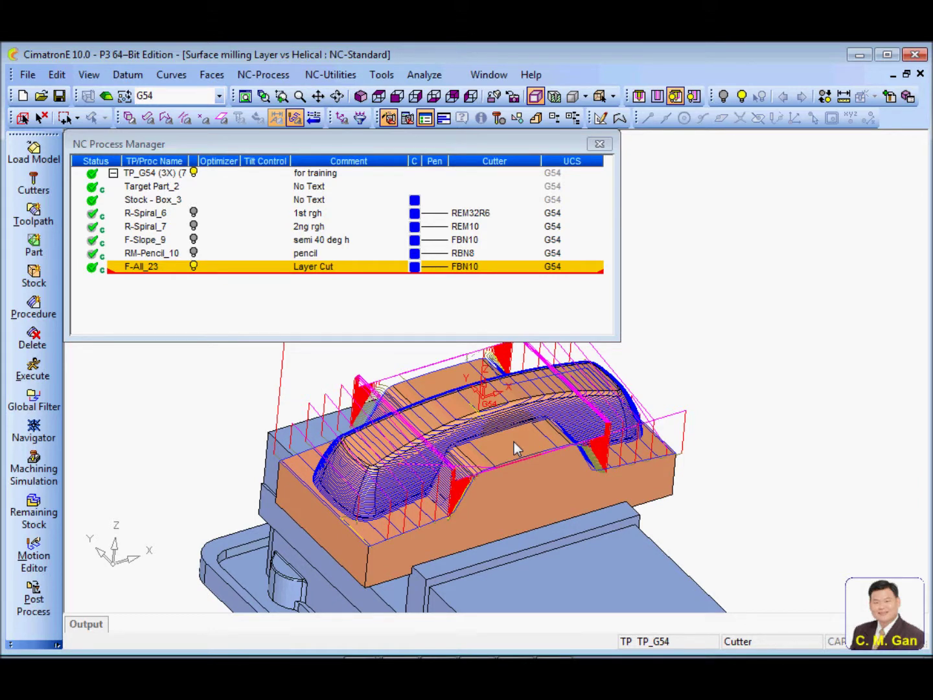
{"action": "middle_click_drag", "start_coordinate": [514, 442], "coordinate": [347, 399]}
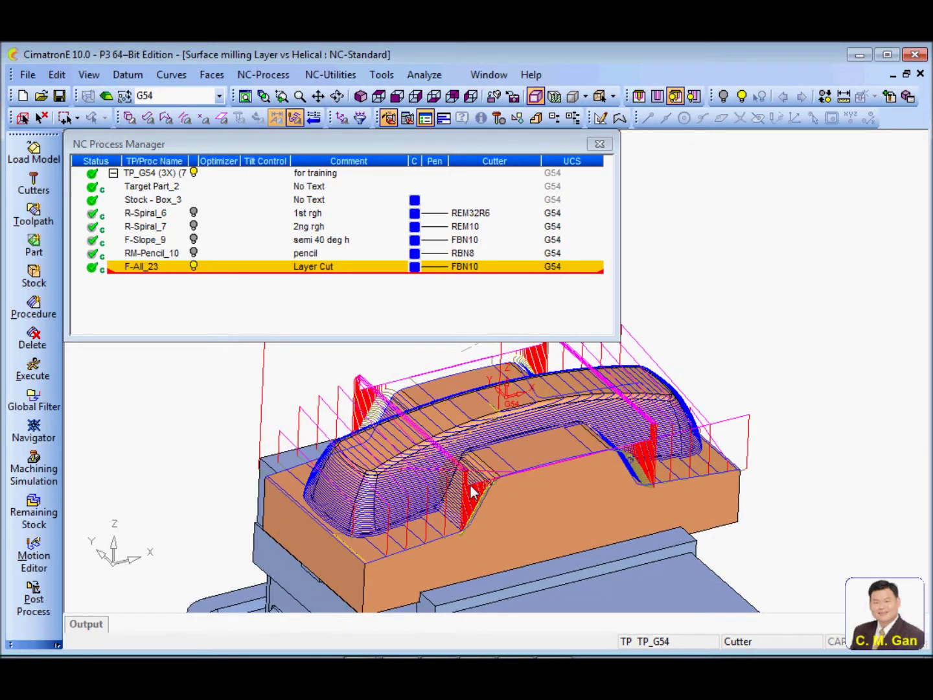
{"action": "middle_click_drag", "start_coordinate": [467, 477], "coordinate": [510, 488]}
{"action": "double_click", "coordinate": [149, 265]}
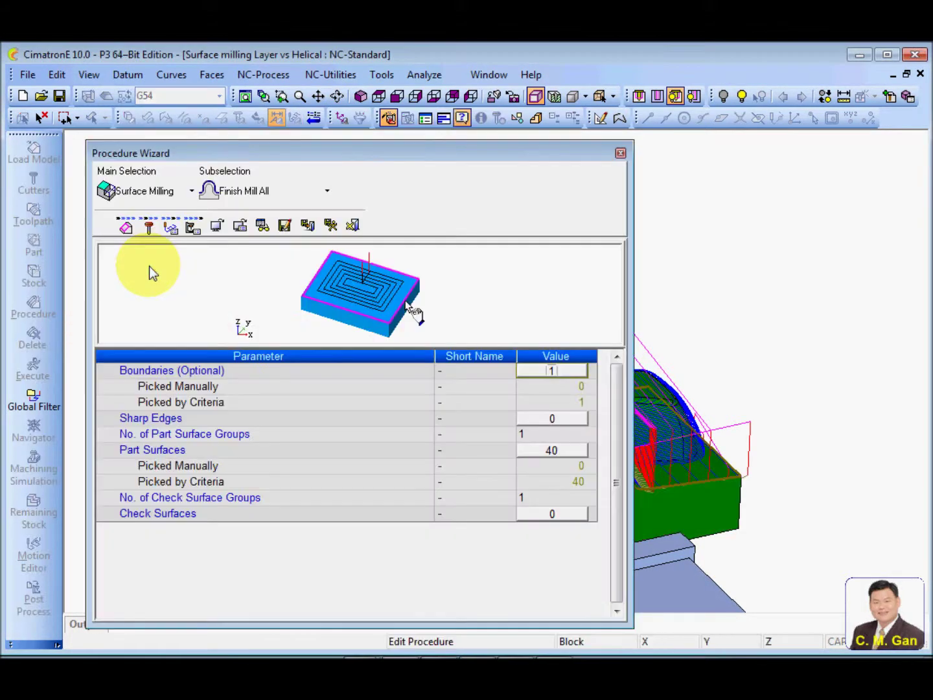
Set F-All_23's Vert. Cutting Mode to Mixed and save and calculate the procedure
{"action": "left_click", "coordinate": [170, 231]}
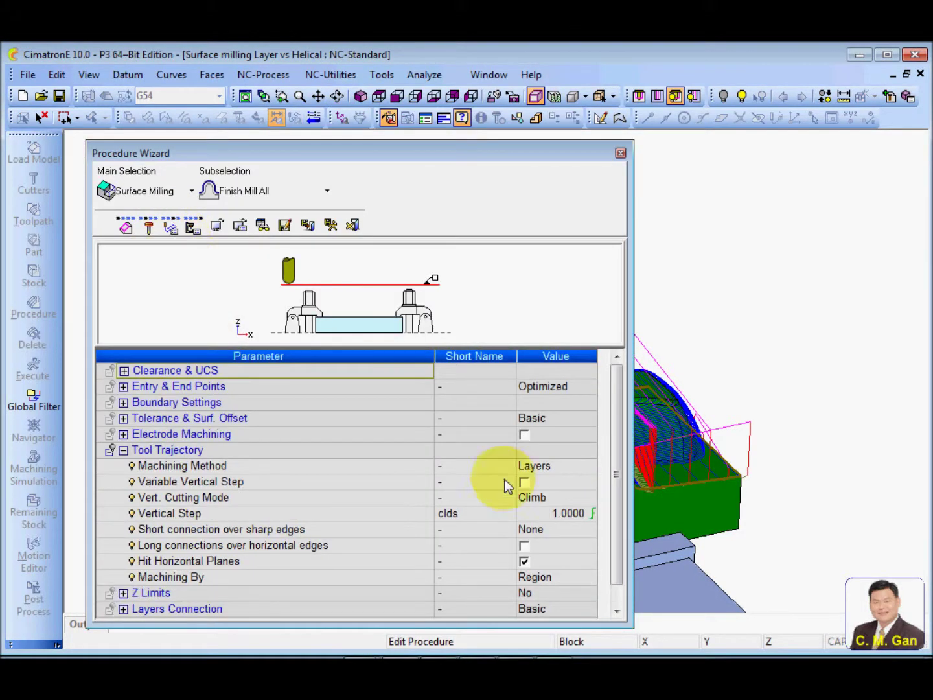
{"action": "left_click", "coordinate": [379, 501]}
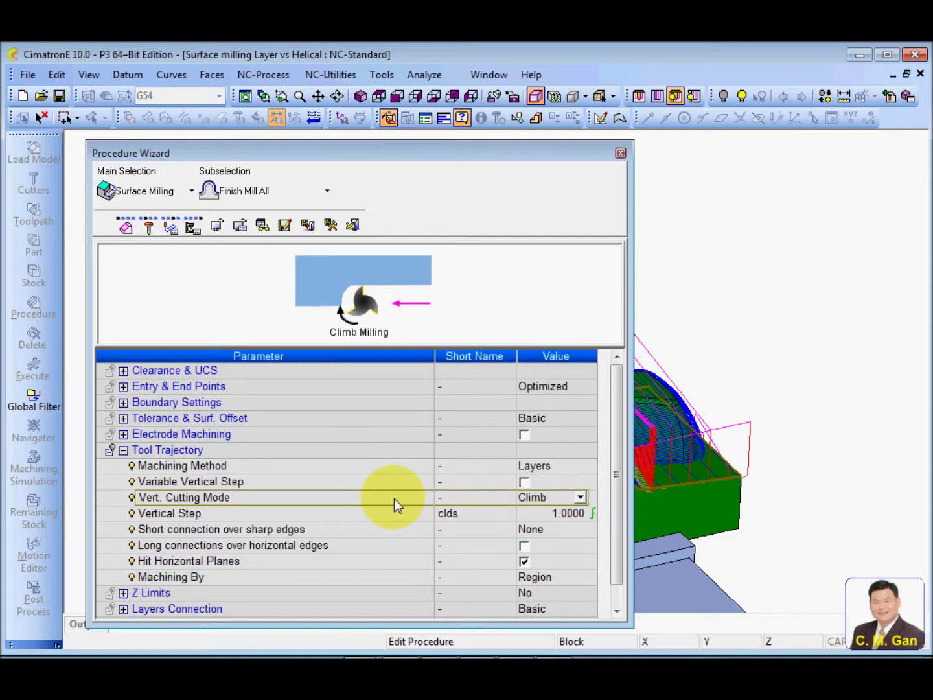
{"action": "left_click", "coordinate": [579, 498]}
{"action": "left_click", "coordinate": [554, 527]}
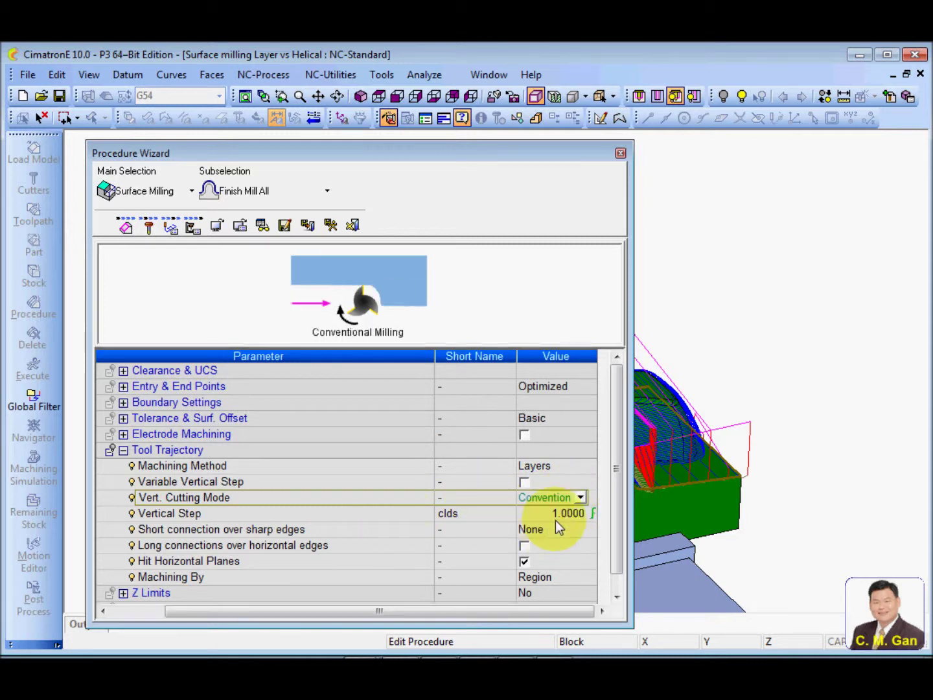
{"action": "left_click", "coordinate": [580, 498]}
{"action": "left_click", "coordinate": [543, 513]}
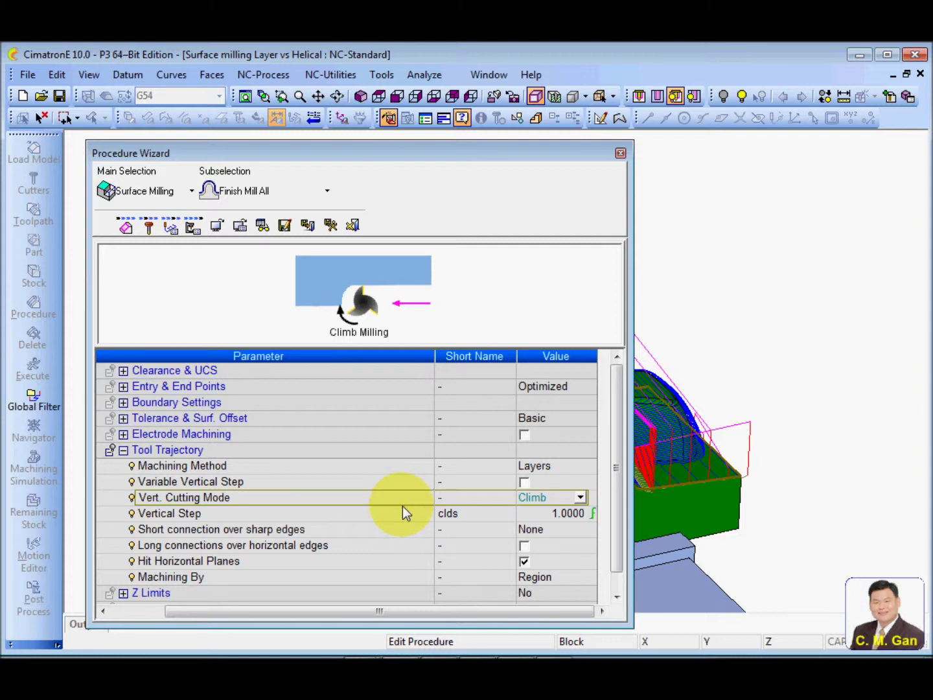
{"action": "left_click", "coordinate": [579, 498]}
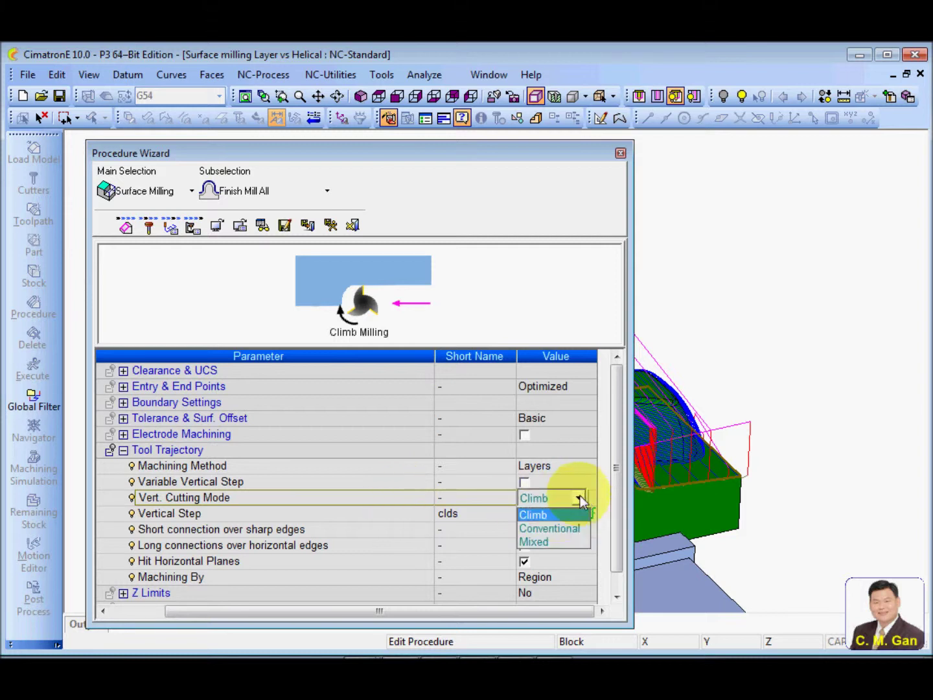
{"action": "left_click", "coordinate": [535, 542]}
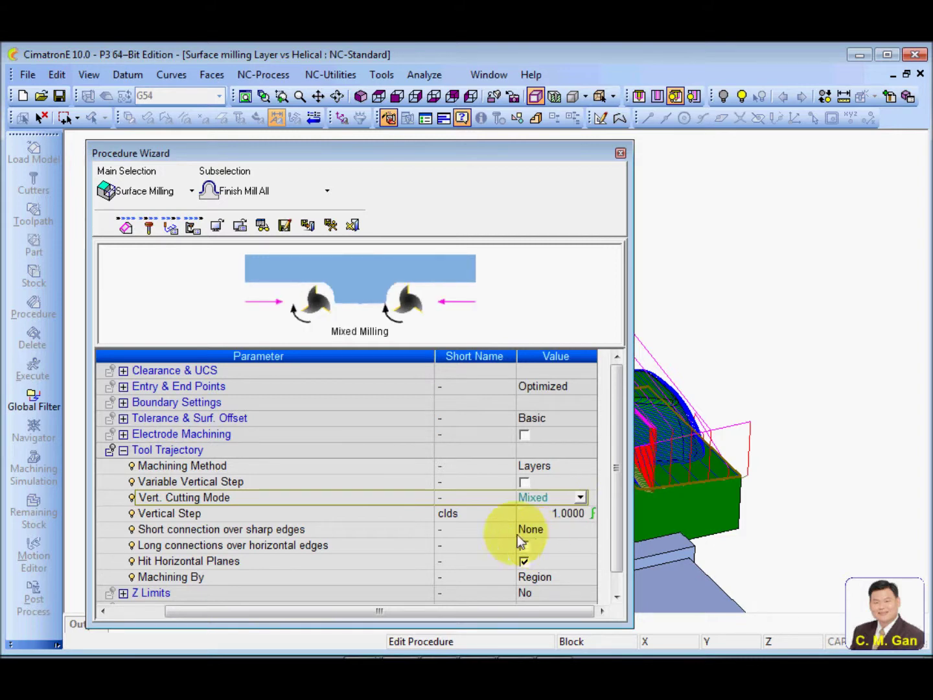
{"action": "left_click", "coordinate": [330, 225]}
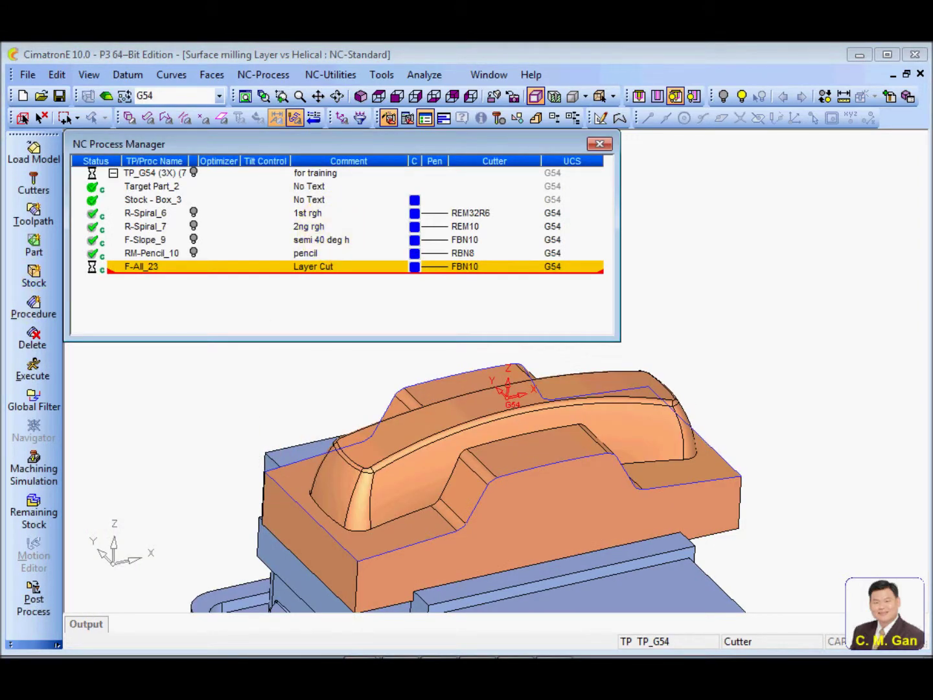
Orbit the part to inspect the recalculated Mixed-mode toolpath, then select F-All_23
{"action": "mouse_move", "coordinate": [235, 426]}
{"action": "left_mouse_down"}
{"action": "mouse_move", "coordinate": [442, 471]}
{"action": "mouse_move", "coordinate": [457, 431]}
{"action": "mouse_move", "coordinate": [484, 469]}
{"action": "mouse_move", "coordinate": [427, 454]}
{"action": "mouse_move", "coordinate": [440, 454]}
{"action": "mouse_move", "coordinate": [434, 458]}
{"action": "mouse_move", "coordinate": [444, 491]}
{"action": "mouse_move", "coordinate": [447, 482]}
{"action": "mouse_move", "coordinate": [397, 457]}
{"action": "left_mouse_up"}
{"action": "left_click", "coordinate": [140, 265]}
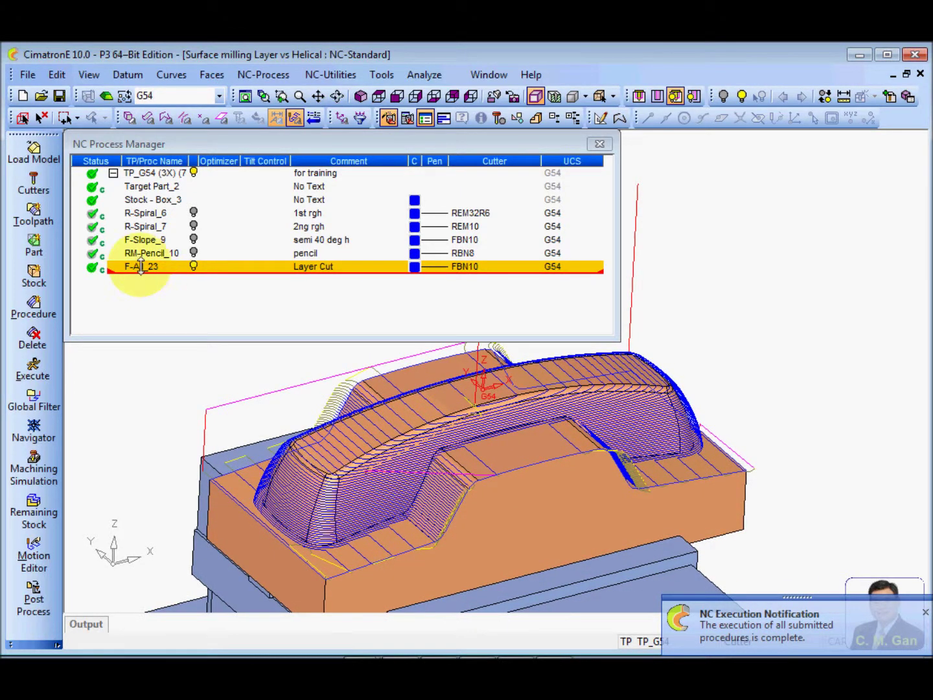
Hide F-All_23's toolpath and paste a copy of the procedure as F-All_24
{"action": "left_click", "coordinate": [193, 266]}
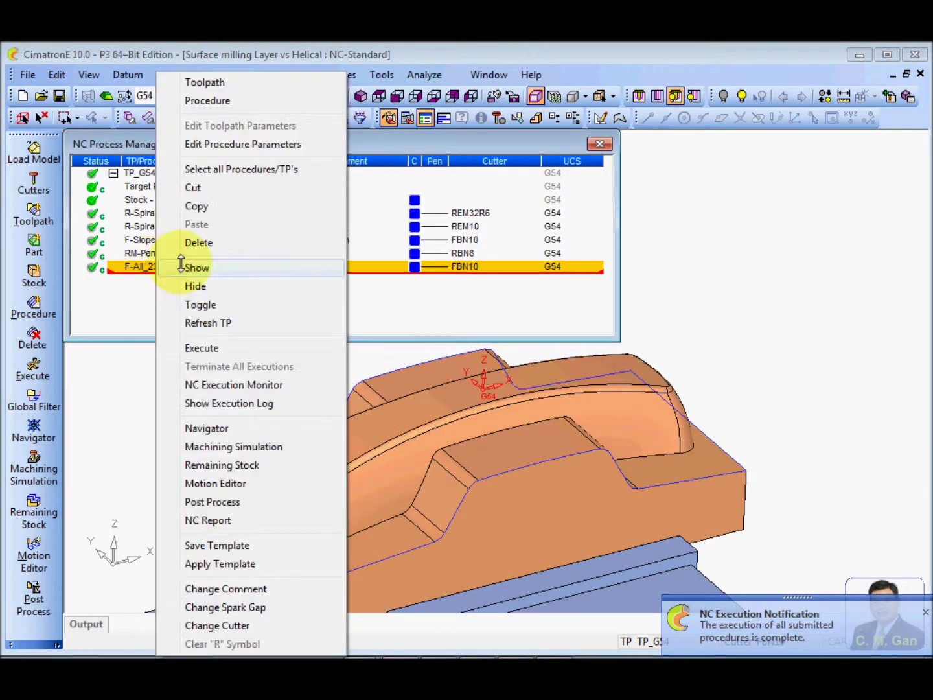
{"action": "right_click", "coordinate": [155, 265]}
{"action": "left_click", "coordinate": [196, 206]}
{"action": "right_click", "coordinate": [153, 266]}
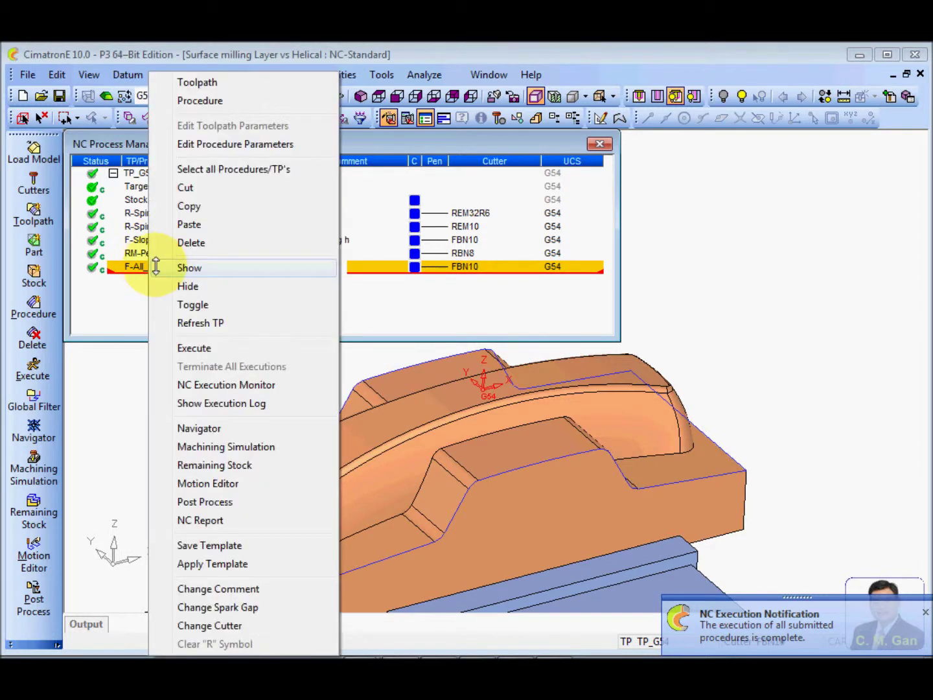
{"action": "left_click", "coordinate": [204, 223]}
Change F-All_24's comment to 'Viariable Layer Cut'
{"action": "double_click", "coordinate": [302, 291]}
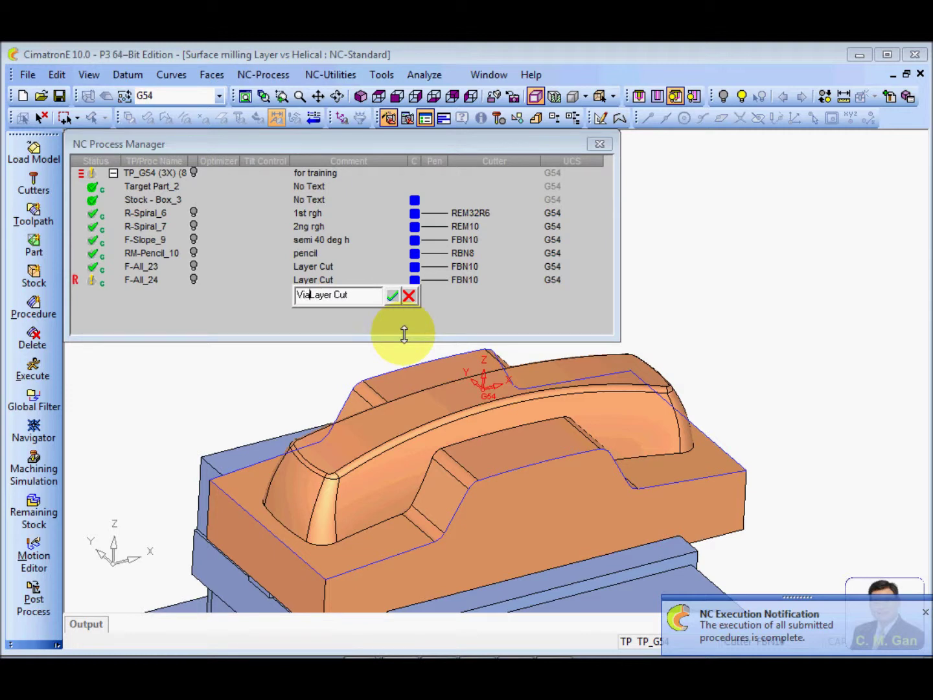
{"action": "type", "text": "Viariable"}
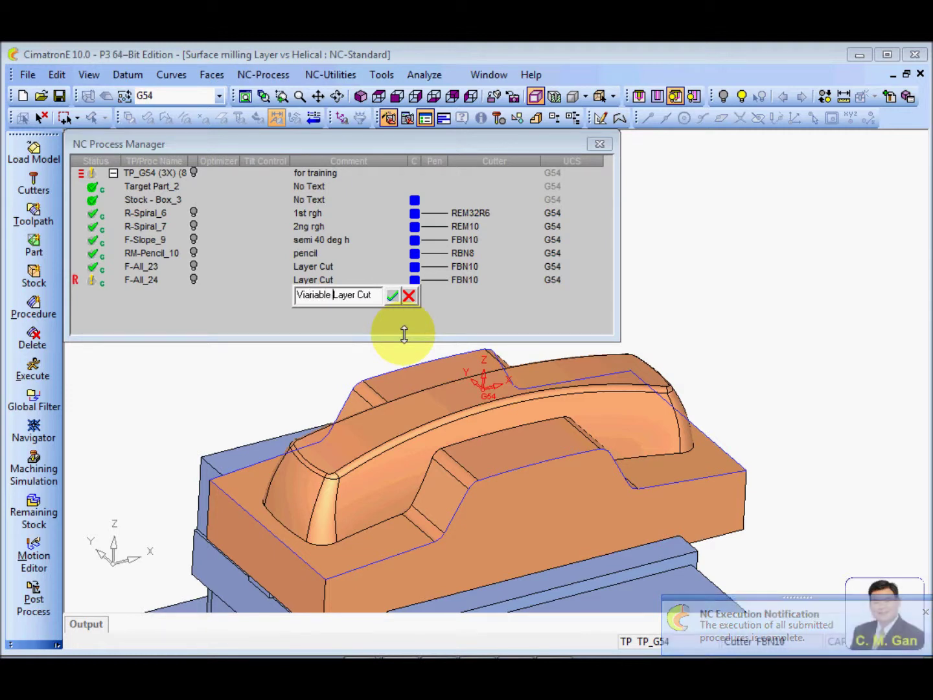
{"action": "left_click", "coordinate": [391, 296]}
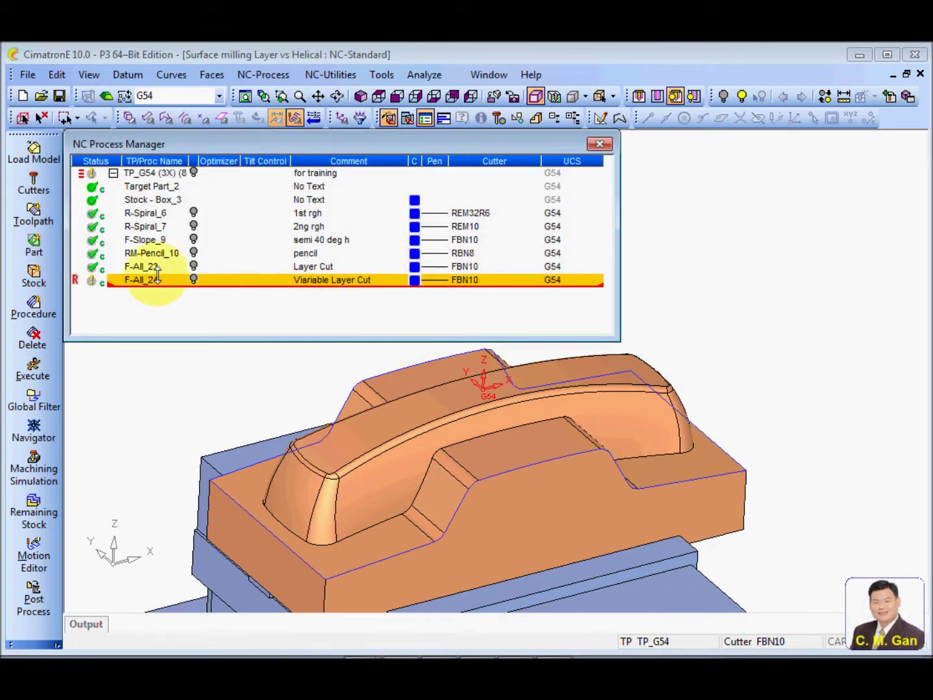
Enable Variable Vertical Step for F-All_24 and select its Vert. Max. Scallop value for editing
{"action": "double_click", "coordinate": [138, 279]}
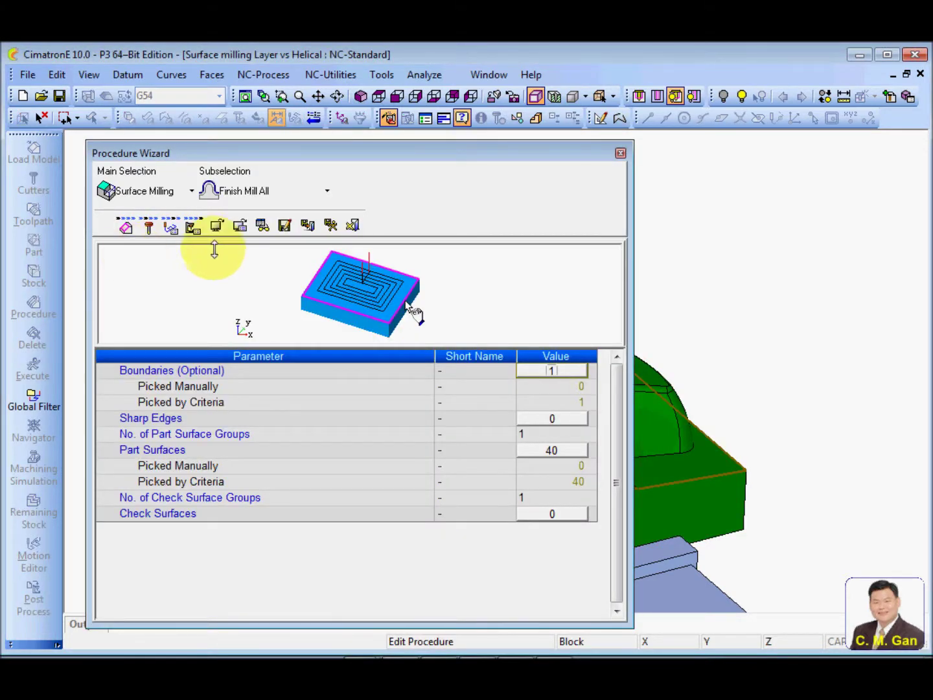
{"action": "left_click", "coordinate": [171, 225]}
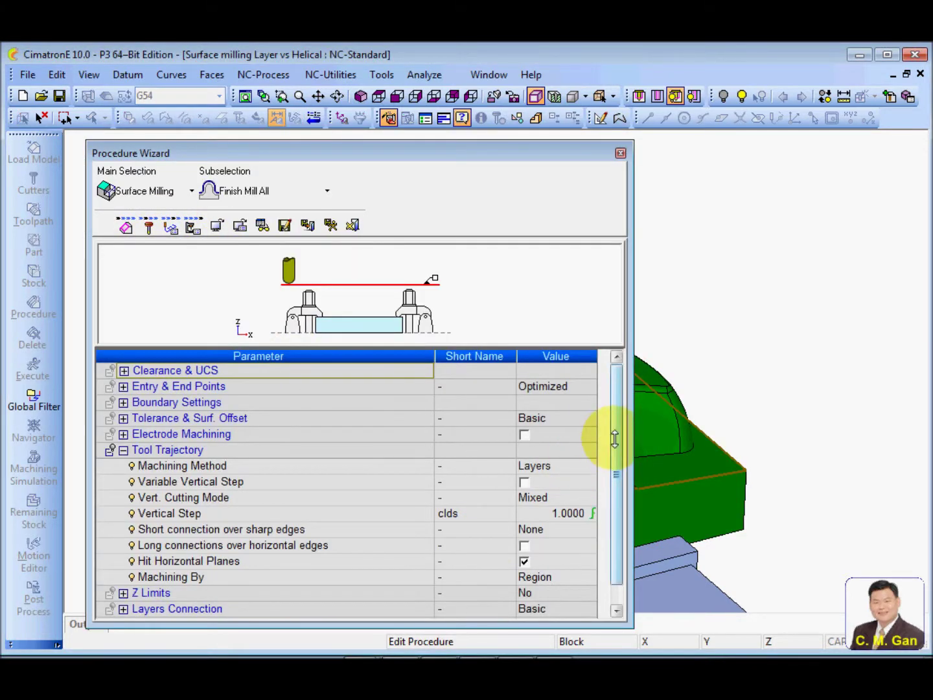
{"action": "scroll", "coordinate": [599, 444], "scroll_direction": "down", "scroll_amount": 1}
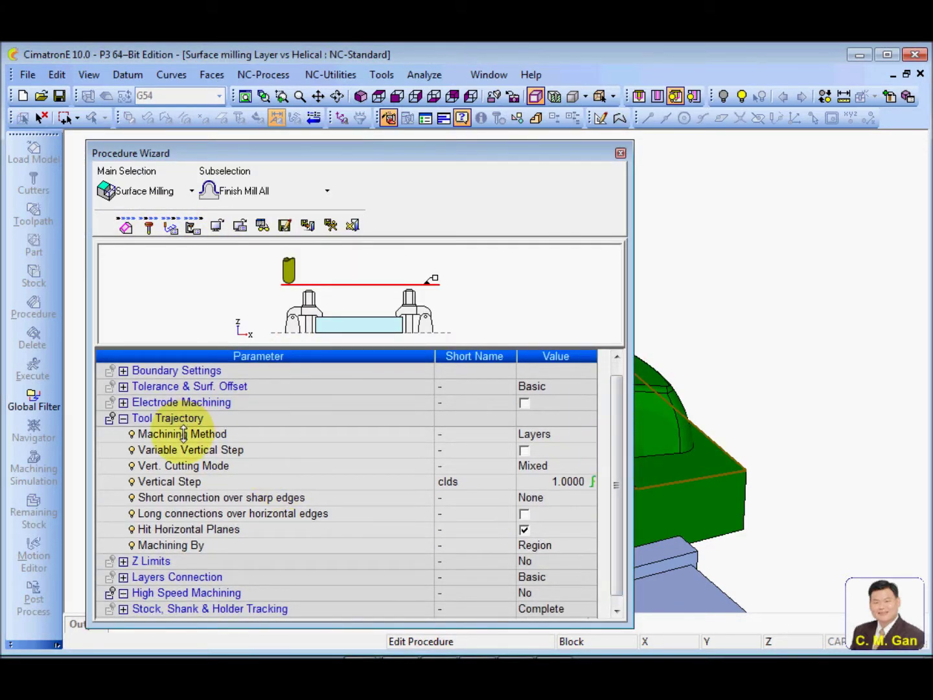
{"action": "left_click", "coordinate": [216, 451]}
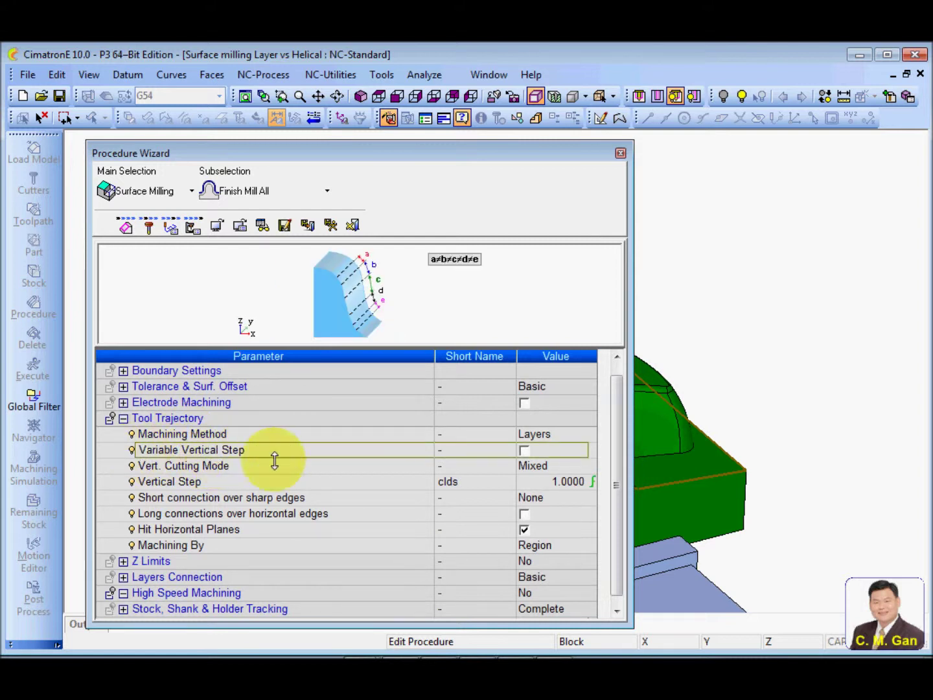
{"action": "left_click", "coordinate": [523, 449]}
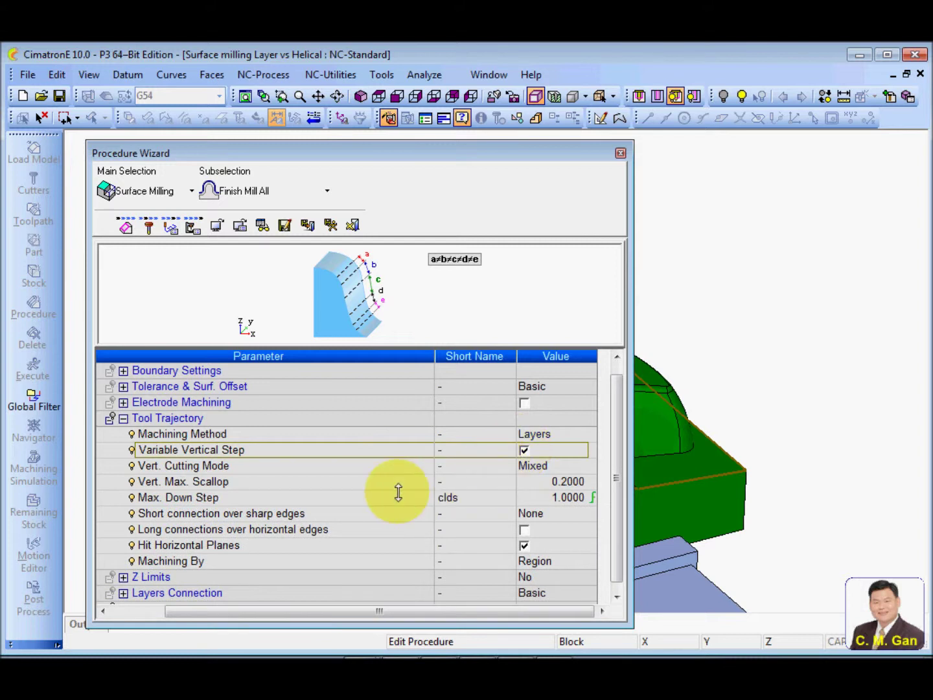
{"action": "left_click", "coordinate": [381, 481]}
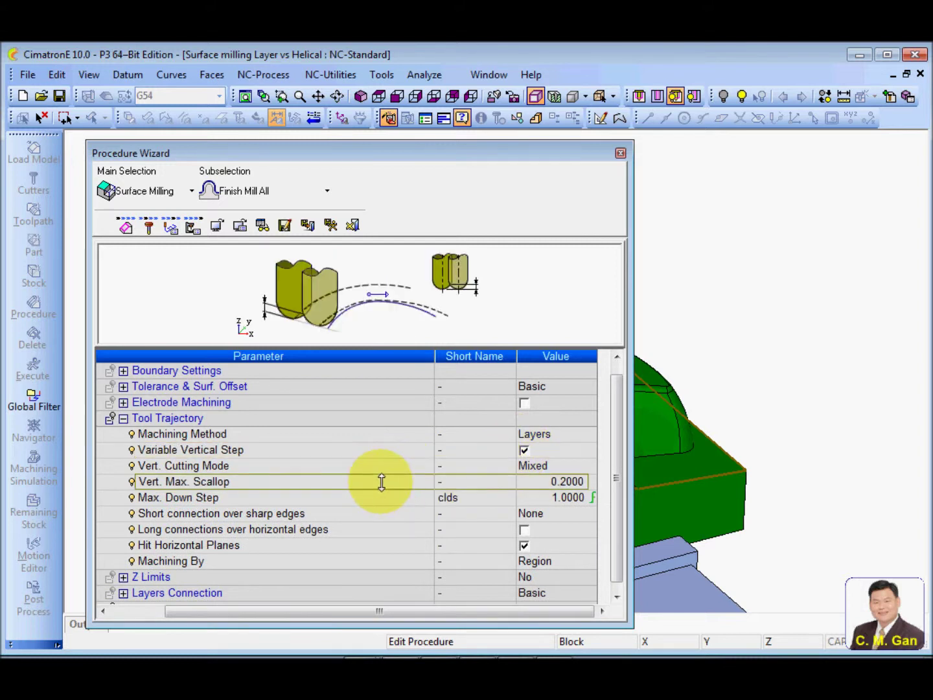
{"action": "left_click", "coordinate": [528, 483]}
{"action": "key", "text": "F1"}
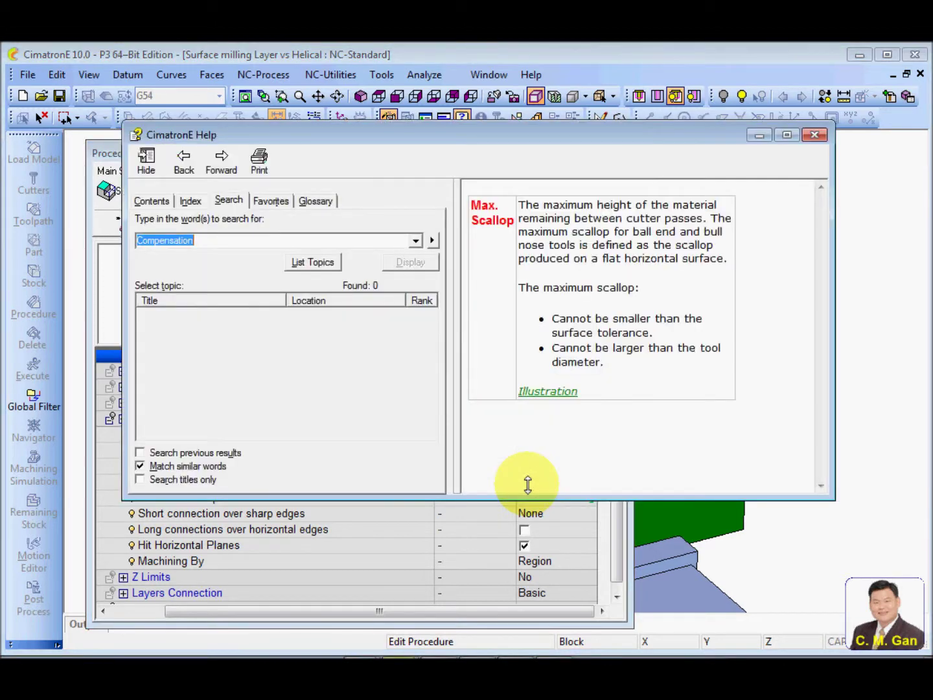
{"action": "left_click", "coordinate": [550, 392]}
{"action": "left_click_drag", "start_coordinate": [818, 298], "coordinate": [778, 395]}
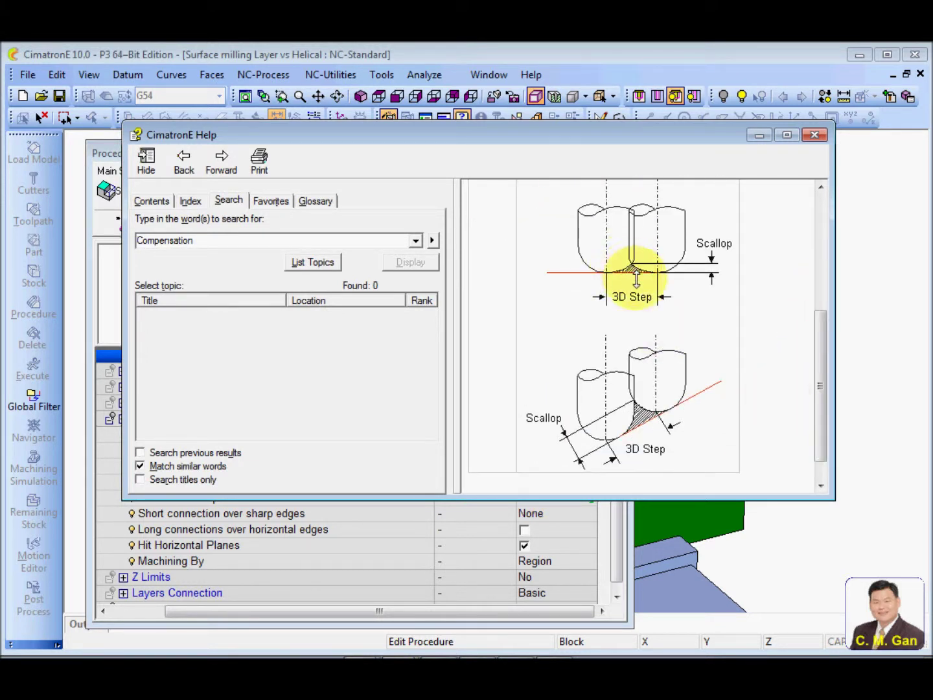
{"action": "left_click", "coordinate": [813, 134]}
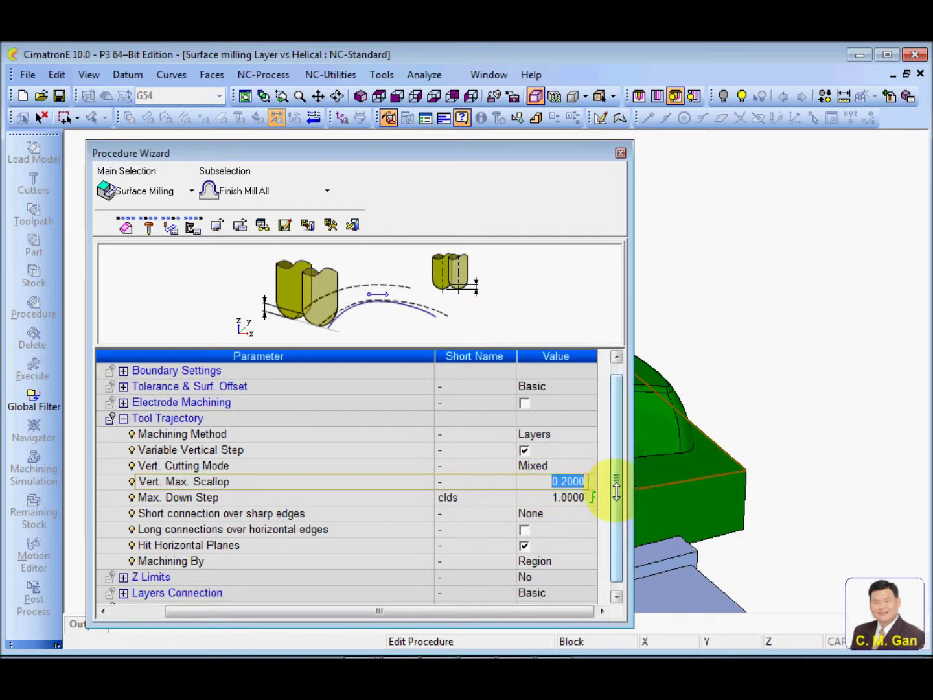
Set Vert. Max. Scallop to 0.0100, then save and calculate F-All_24
{"action": "type", "text": ".01"}
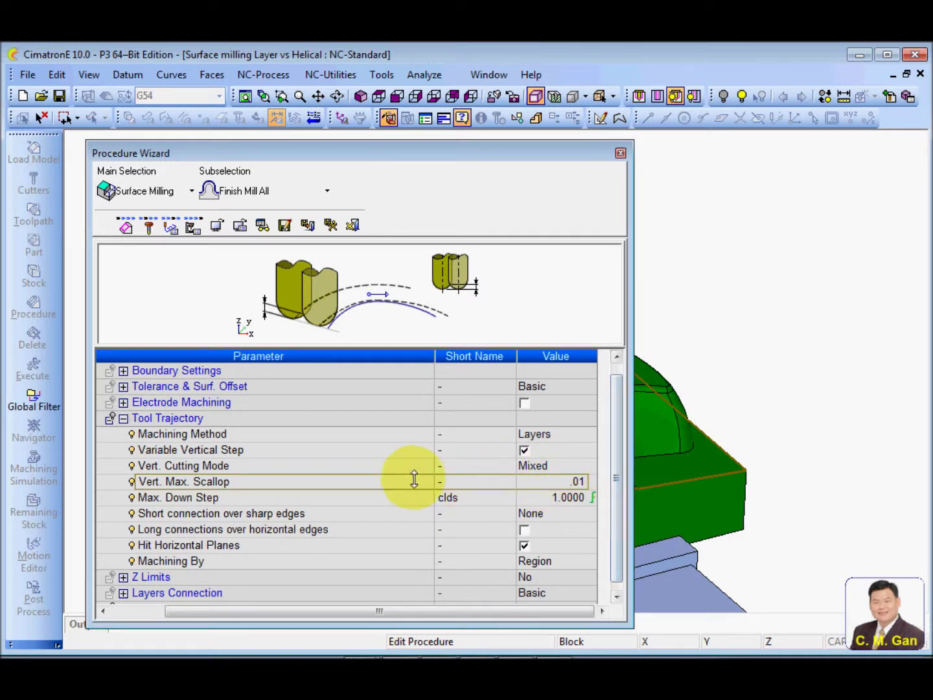
{"action": "key", "text": "Return"}
{"action": "left_click", "coordinate": [216, 499]}
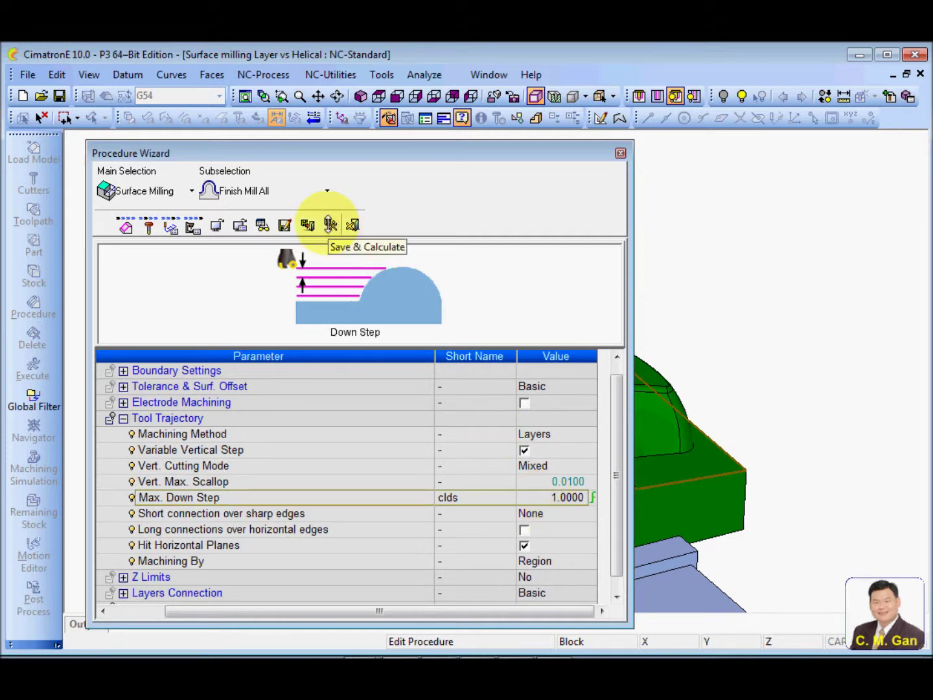
{"action": "left_click", "coordinate": [331, 225]}
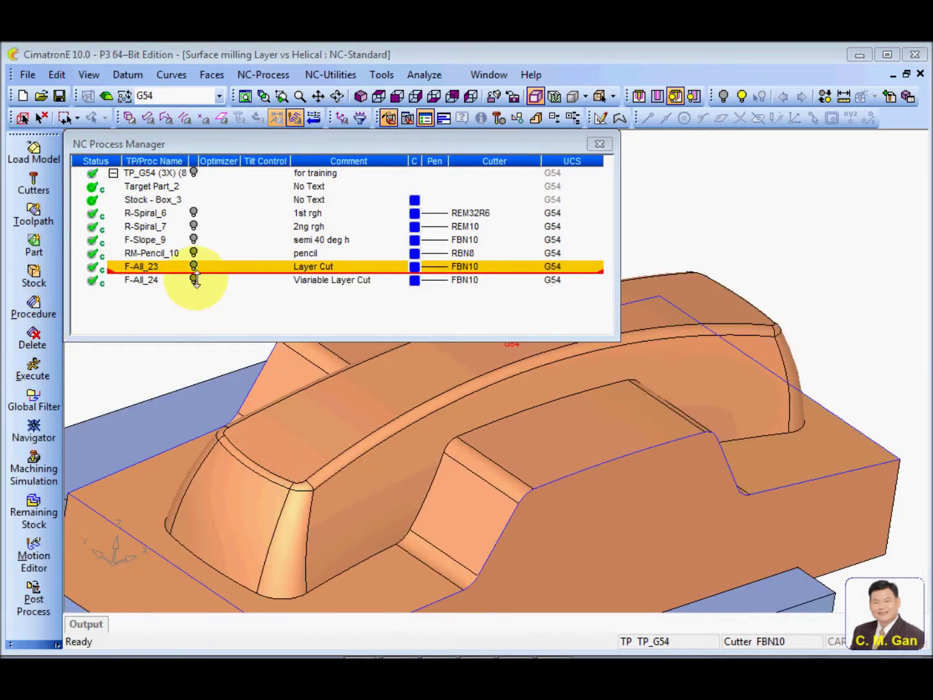
{"action": "left_click", "coordinate": [193, 279]}
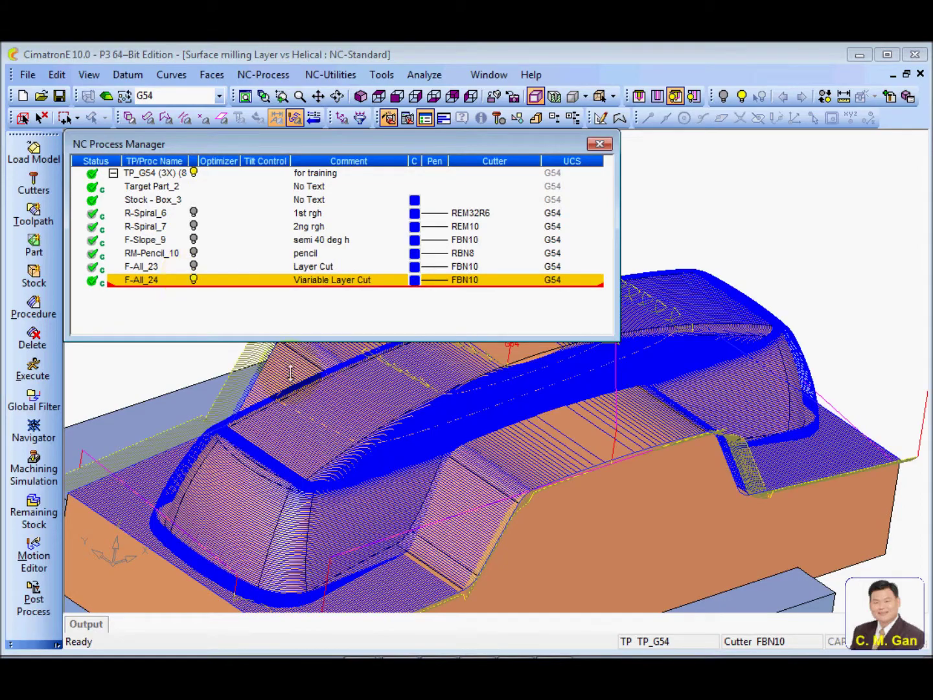
{"action": "scroll", "coordinate": [491, 516], "scroll_direction": "down", "scroll_amount": 3}
{"action": "left_click_drag", "start_coordinate": [491, 516], "coordinate": [423, 416]}
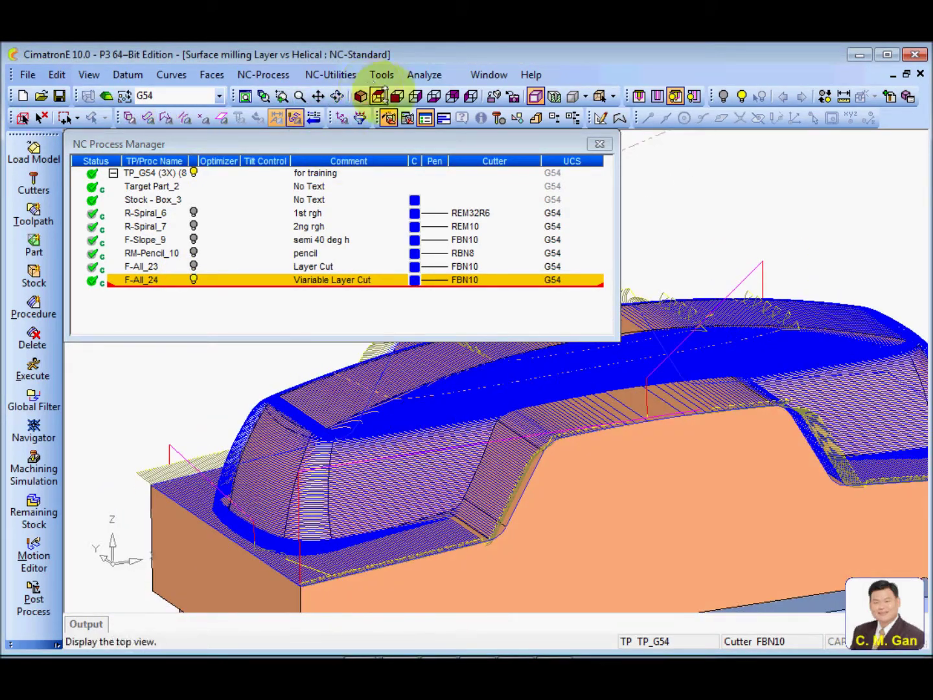
{"action": "left_click", "coordinate": [396, 96]}
{"action": "left_click_drag", "start_coordinate": [443, 391], "coordinate": [480, 558]}
{"action": "mouse_move", "coordinate": [487, 499]}
{"action": "middle_mouse_down"}
{"action": "mouse_move", "coordinate": [441, 412]}
{"action": "mouse_move", "coordinate": [463, 497]}
{"action": "mouse_move", "coordinate": [496, 492]}
{"action": "mouse_move", "coordinate": [537, 506]}
{"action": "mouse_move", "coordinate": [541, 530]}
{"action": "mouse_move", "coordinate": [483, 523]}
{"action": "middle_mouse_up"}
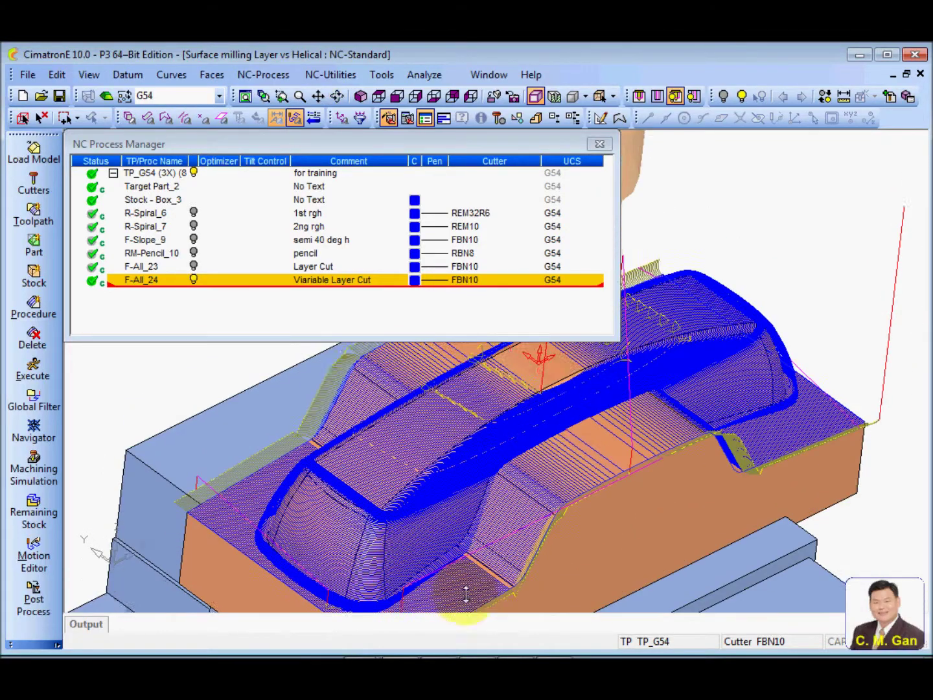
{"action": "middle_click_drag", "start_coordinate": [465, 593], "coordinate": [476, 564]}
{"action": "middle_click_drag", "start_coordinate": [503, 508], "coordinate": [436, 418]}
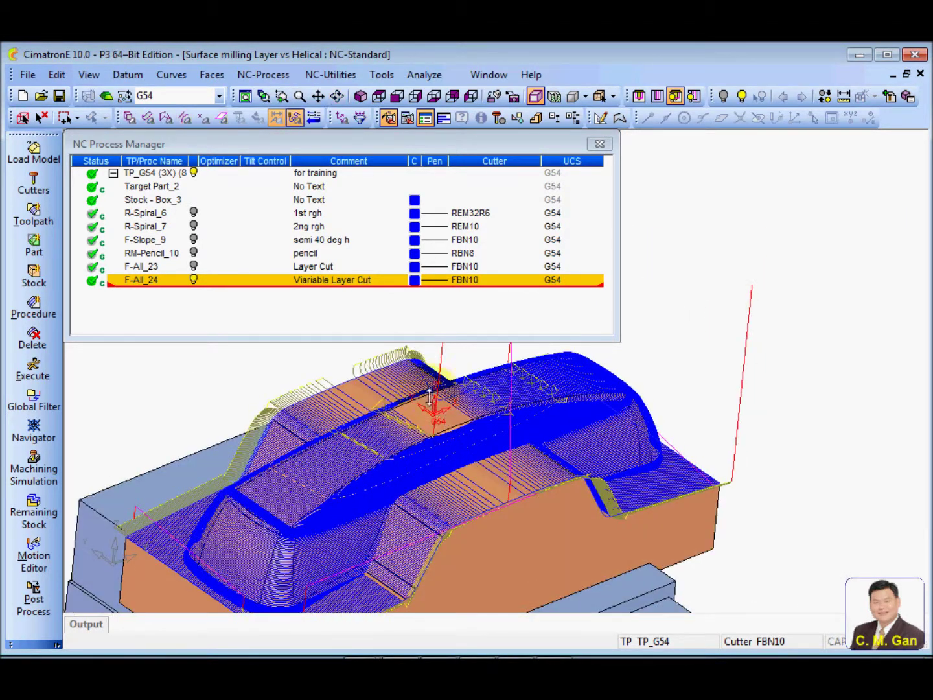
{"action": "middle_click_drag", "start_coordinate": [478, 490], "coordinate": [466, 502]}
{"action": "middle_click_drag", "start_coordinate": [483, 546], "coordinate": [449, 435]}
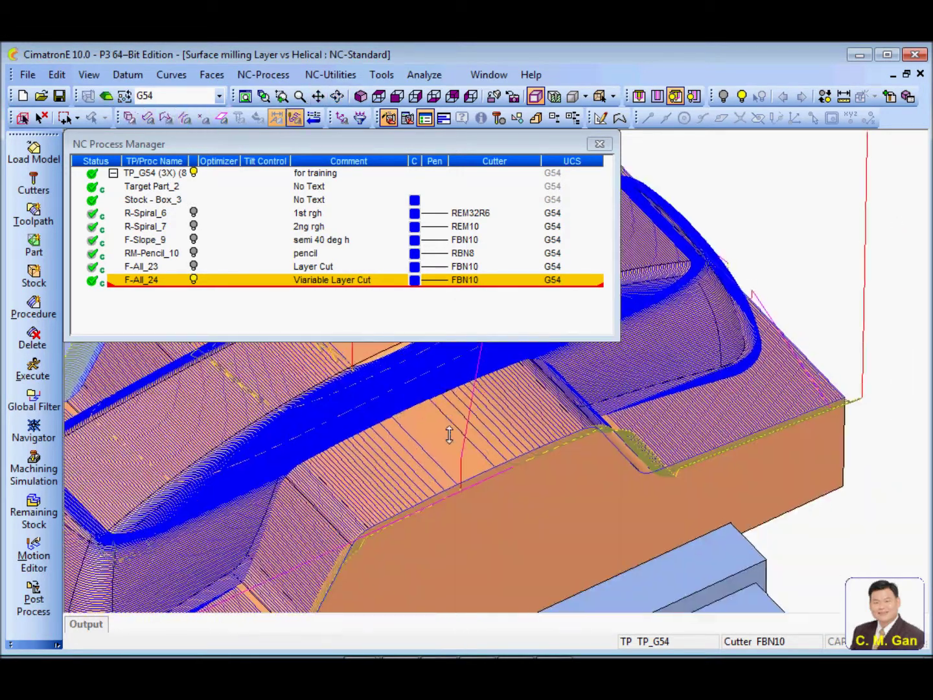
{"action": "middle_click_drag", "start_coordinate": [428, 485], "coordinate": [381, 414]}
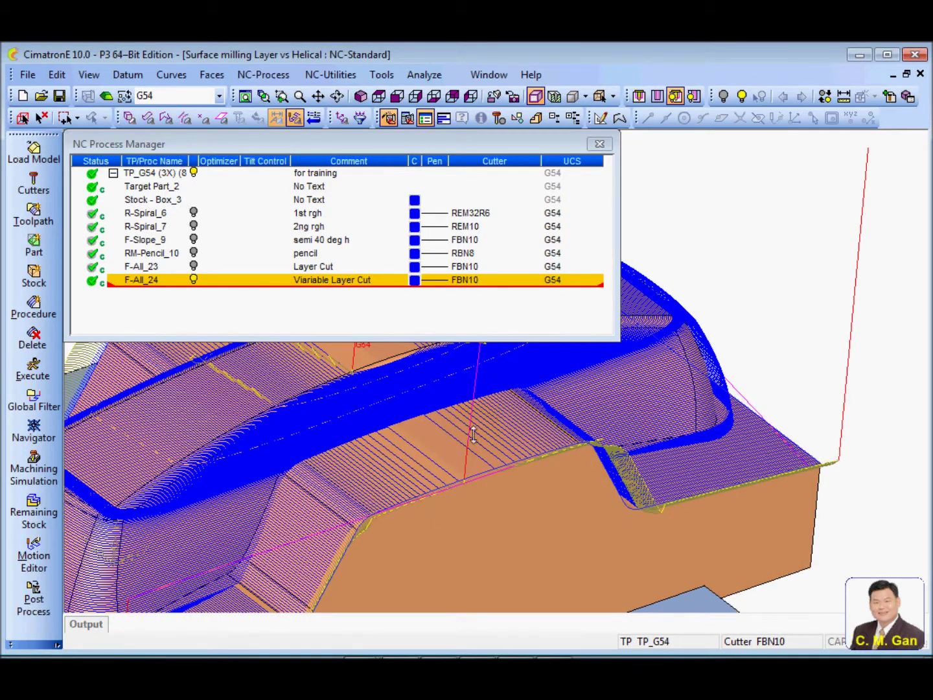
{"action": "middle_click_drag", "start_coordinate": [494, 416], "coordinate": [447, 475]}
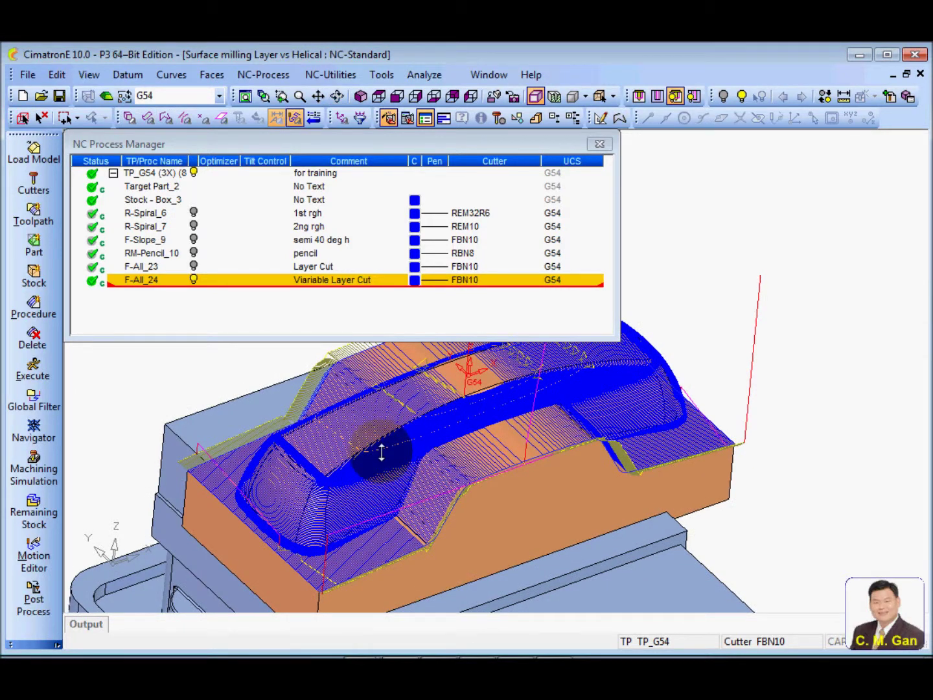
{"action": "left_click", "coordinate": [193, 278]}
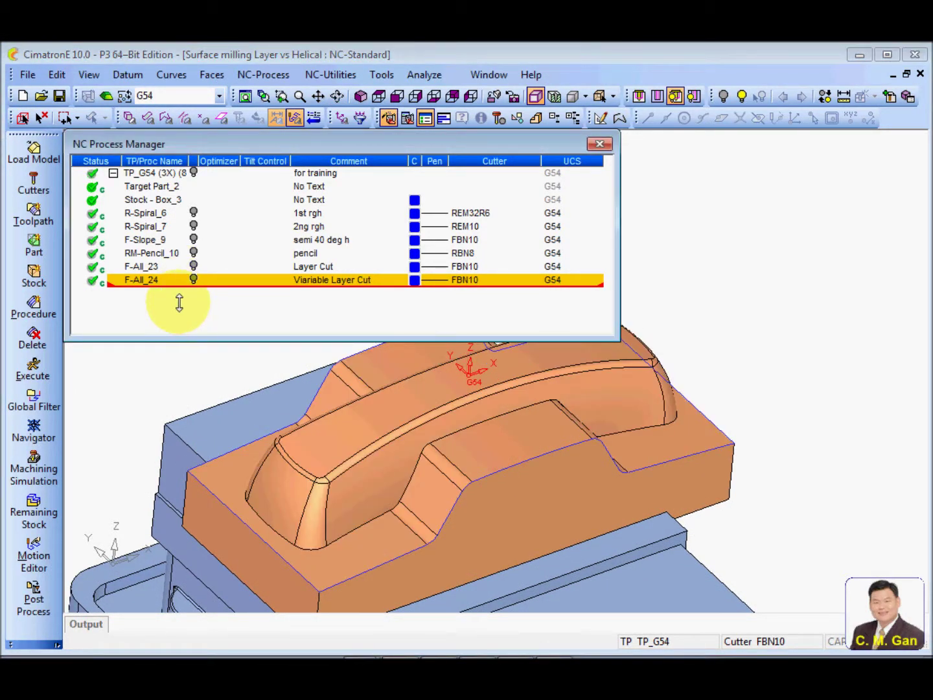
Paste a copy of F-All_23 after F-All_24 as F-All_25, with the comment 'helical Cut'
{"action": "right_click", "coordinate": [153, 269]}
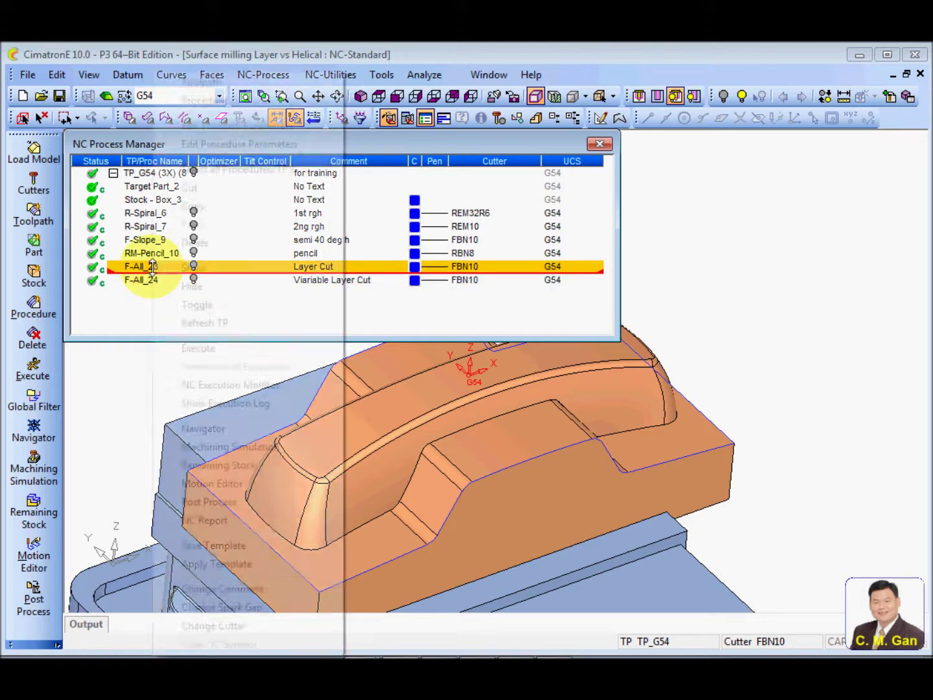
{"action": "left_click", "coordinate": [207, 206]}
{"action": "left_click", "coordinate": [148, 280]}
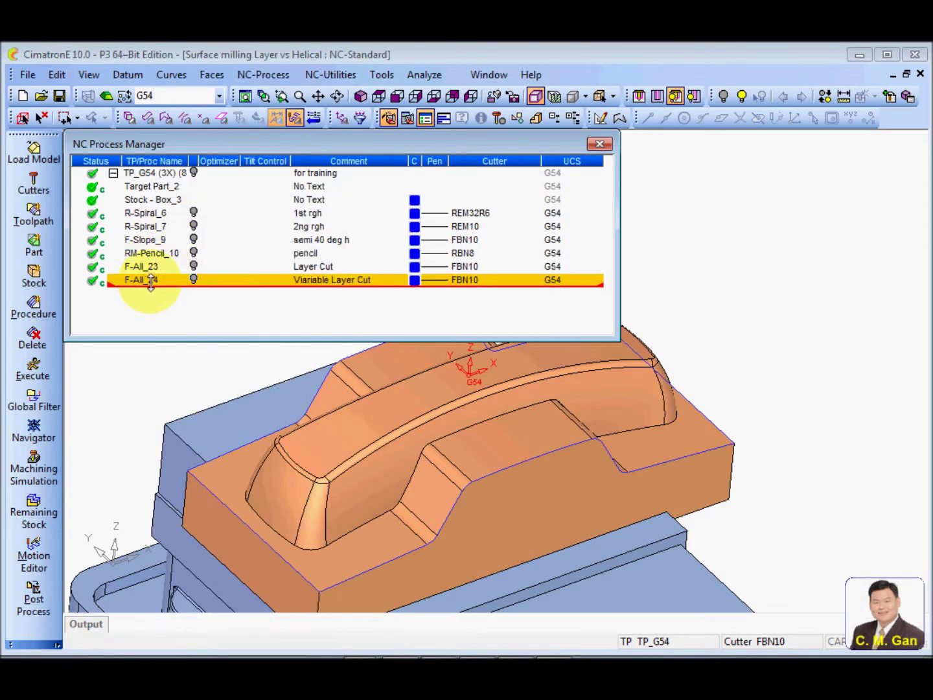
{"action": "right_click", "coordinate": [149, 281]}
{"action": "left_click", "coordinate": [196, 225]}
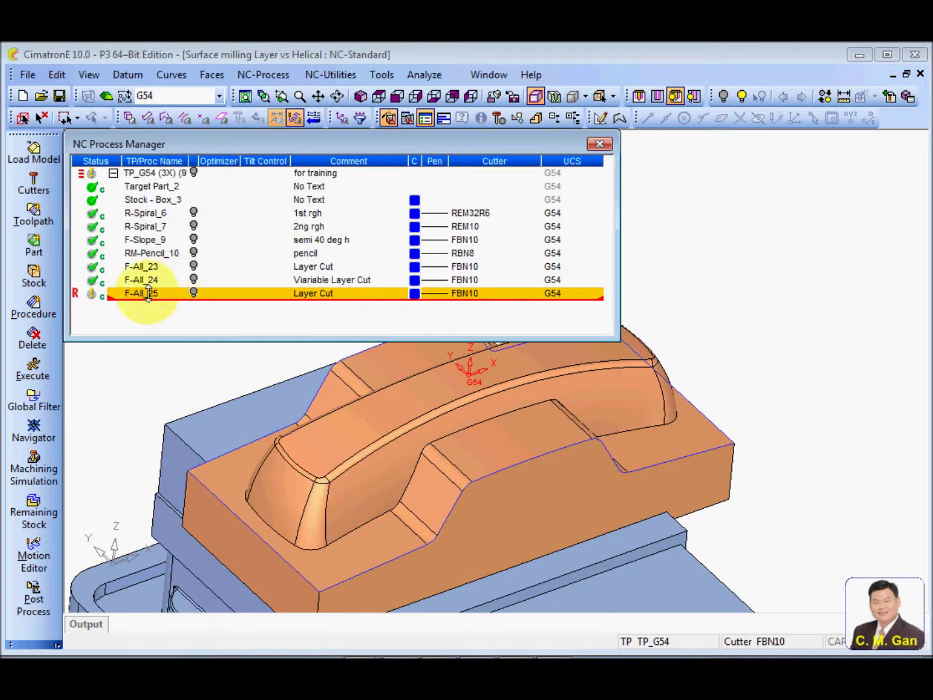
{"action": "double_click", "coordinate": [317, 295]}
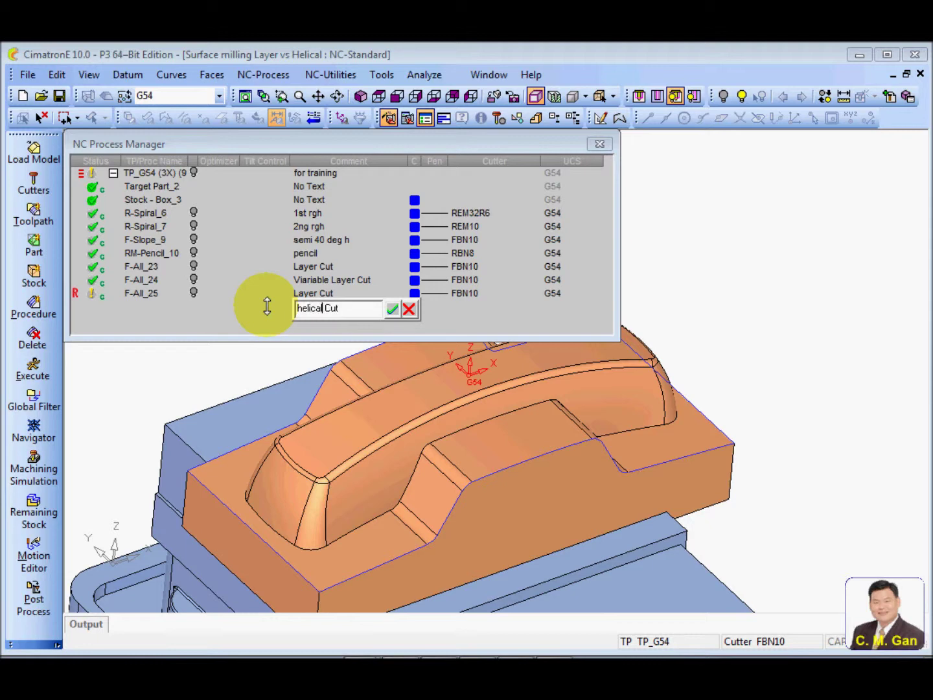
{"action": "key", "text": "Return"}
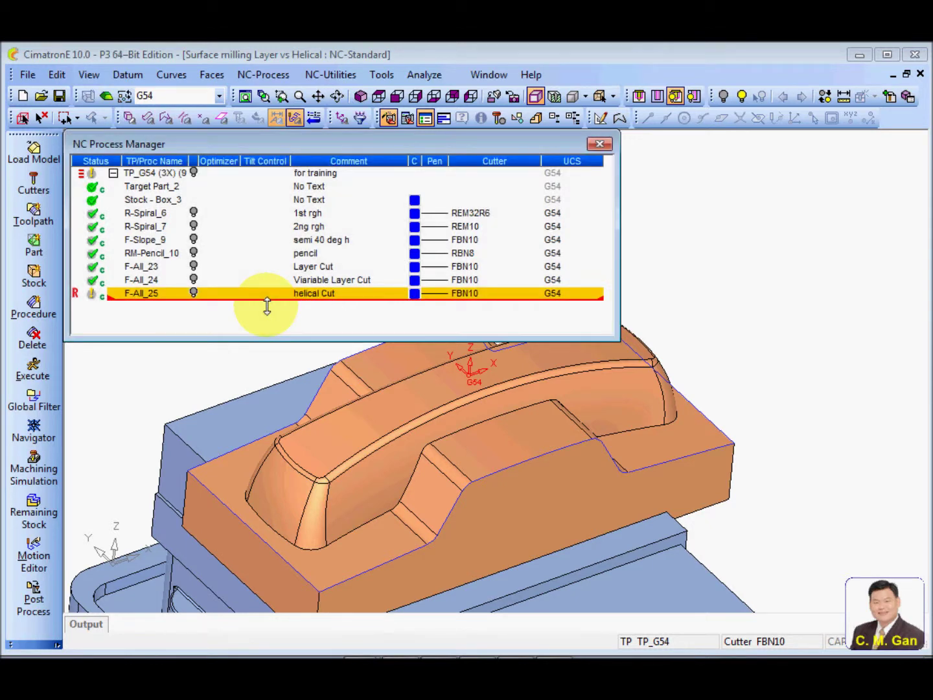
Display F-All_23's toolpath and rotate the view so its lines run horizontally
{"action": "left_click", "coordinate": [193, 266]}
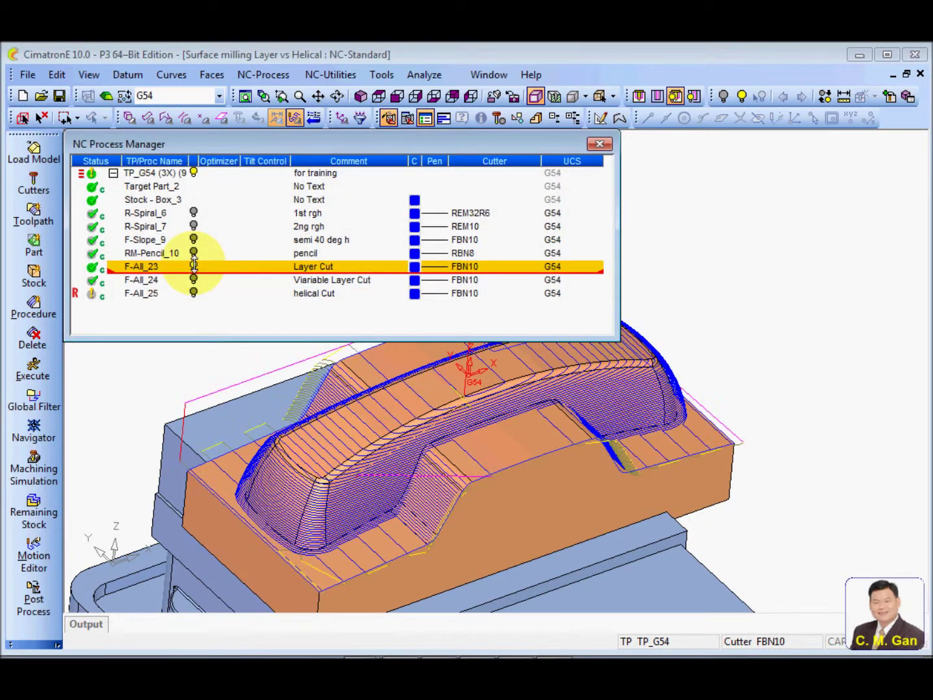
{"action": "scroll", "coordinate": [427, 502], "scroll_direction": "up", "scroll_amount": 5}
{"action": "scroll", "coordinate": [428, 502], "scroll_direction": "up", "scroll_amount": 5}
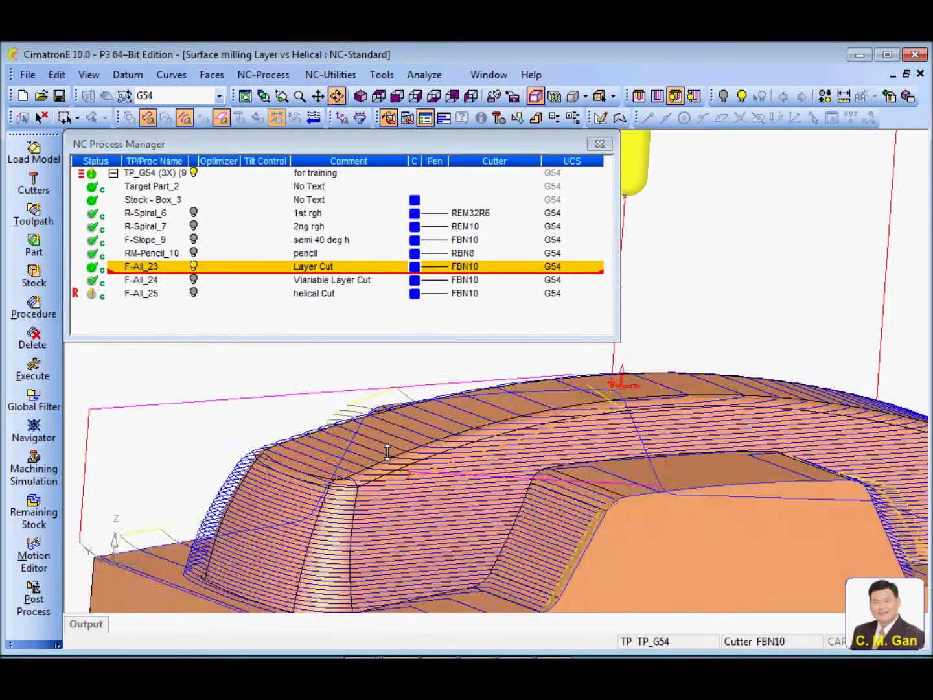
{"action": "scroll", "coordinate": [416, 396], "scroll_direction": "down", "scroll_amount": 3}
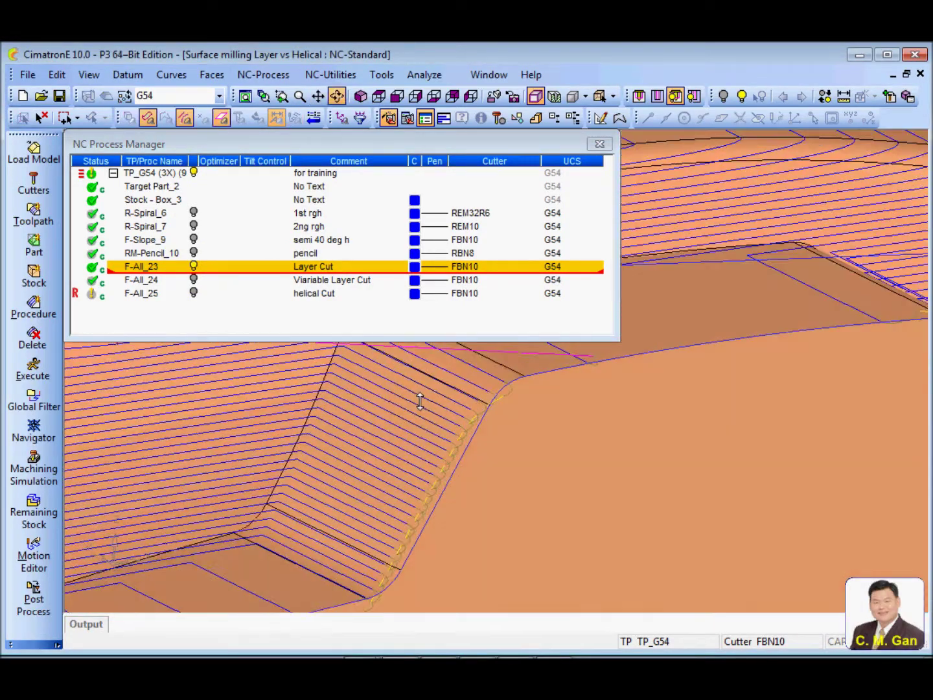
{"action": "middle_click_drag", "start_coordinate": [416, 396], "coordinate": [447, 557]}
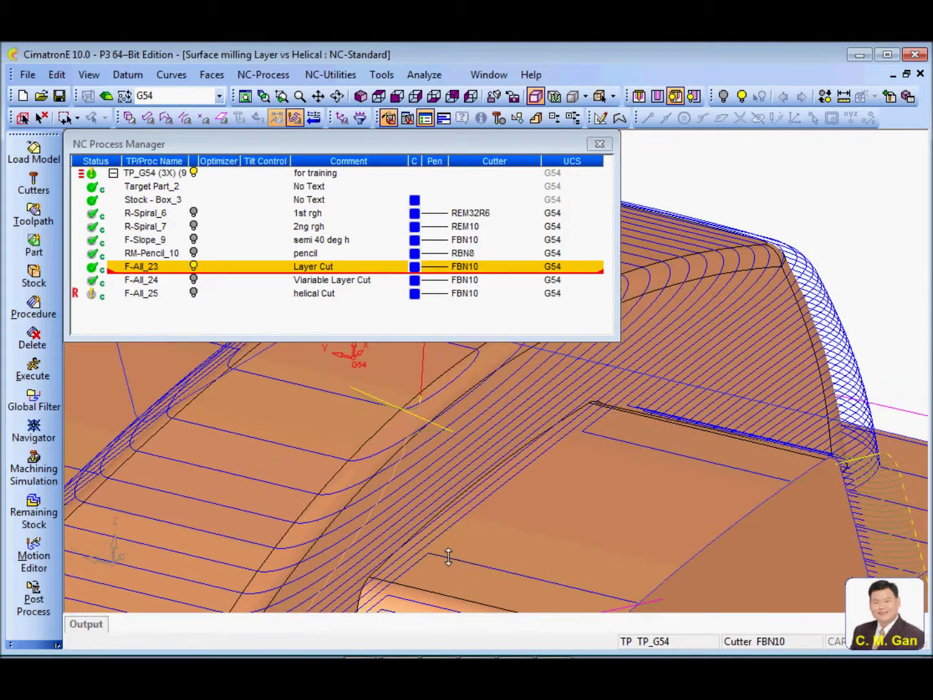
{"action": "scroll", "coordinate": [418, 487], "scroll_direction": "up", "scroll_amount": 5}
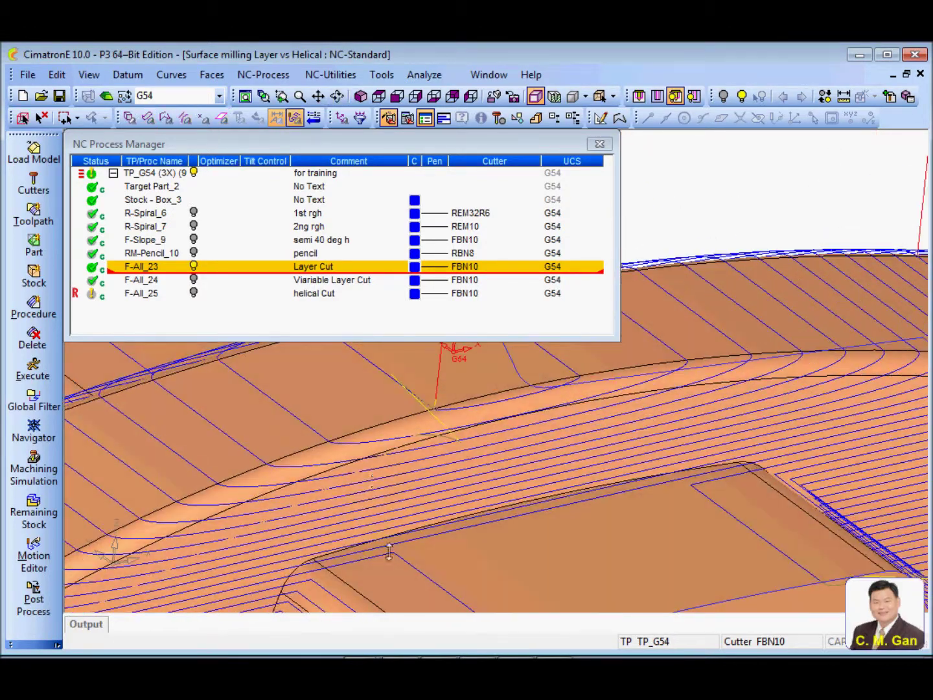
{"action": "scroll", "coordinate": [367, 527], "scroll_direction": "down", "scroll_amount": 3}
{"action": "middle_click_drag", "start_coordinate": [447, 469], "coordinate": [455, 426]}
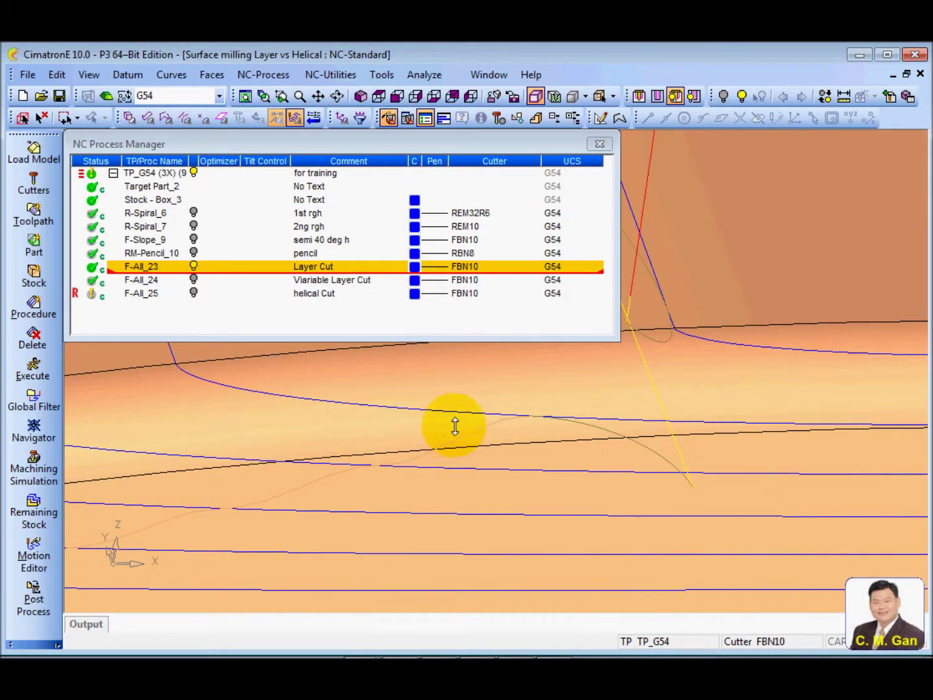
Hide the part surface, zoom over the toolpath lines, then hide F-All_23's toolpath
{"action": "left_click", "coordinate": [823, 96]}
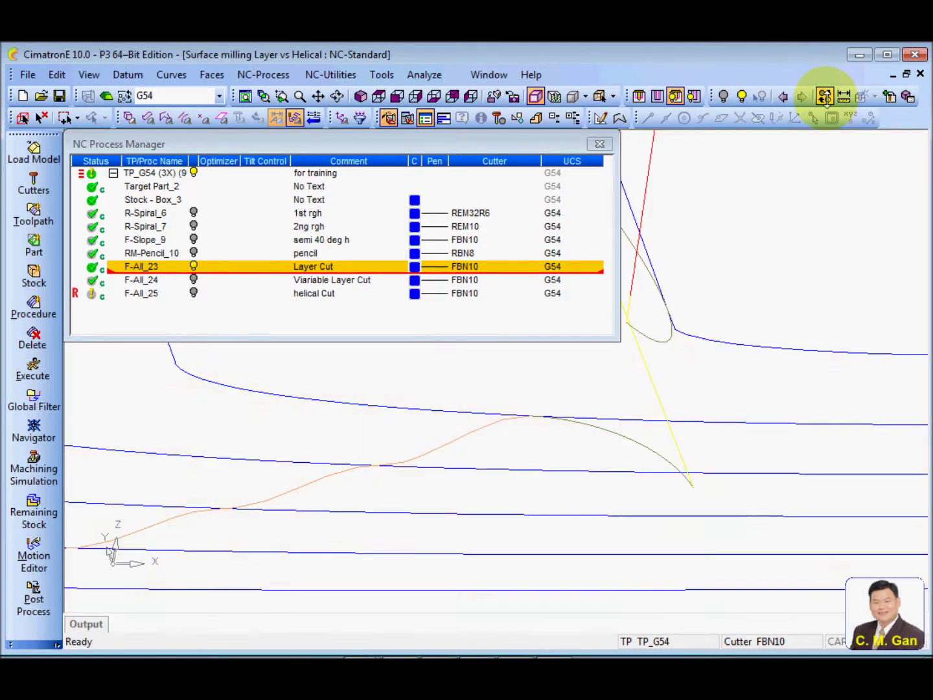
{"action": "middle_click_drag", "start_coordinate": [544, 482], "coordinate": [502, 443]}
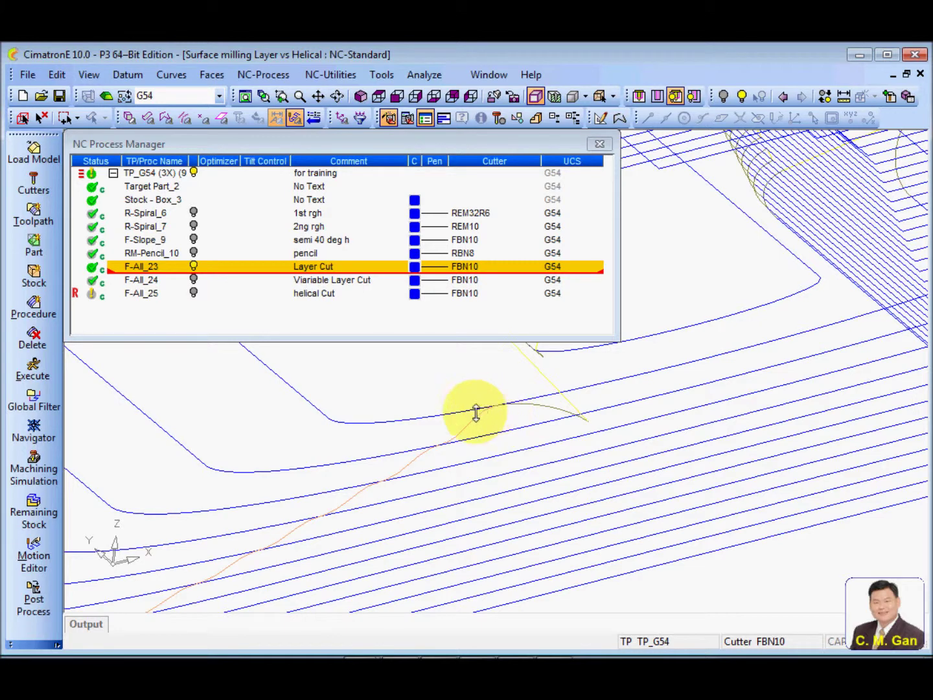
{"action": "mouse_move", "coordinate": [495, 401]}
{"action": "middle_mouse_down"}
{"action": "mouse_move", "coordinate": [489, 412]}
{"action": "mouse_move", "coordinate": [503, 398]}
{"action": "middle_mouse_up"}
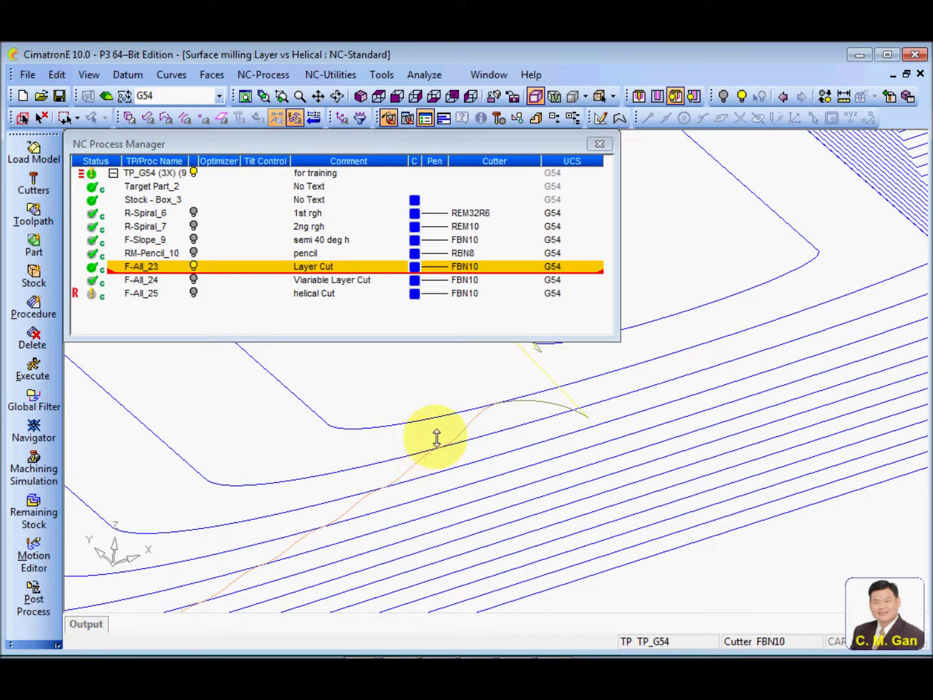
{"action": "middle_click_drag", "start_coordinate": [489, 404], "coordinate": [484, 402]}
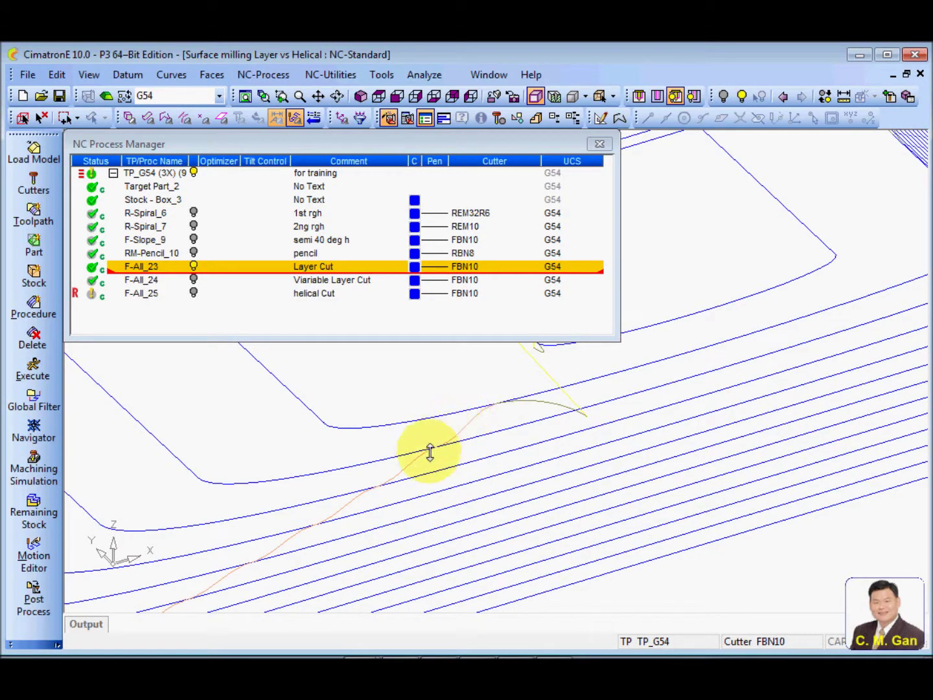
{"action": "middle_click_drag", "start_coordinate": [481, 446], "coordinate": [499, 406]}
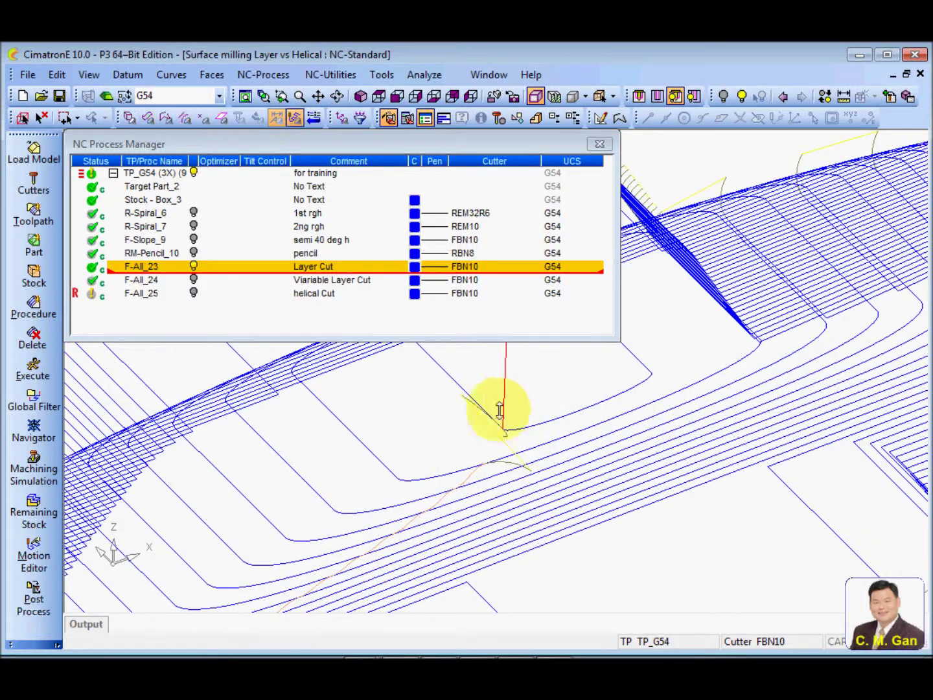
{"action": "left_click", "coordinate": [194, 265]}
{"action": "left_click", "coordinate": [140, 293]}
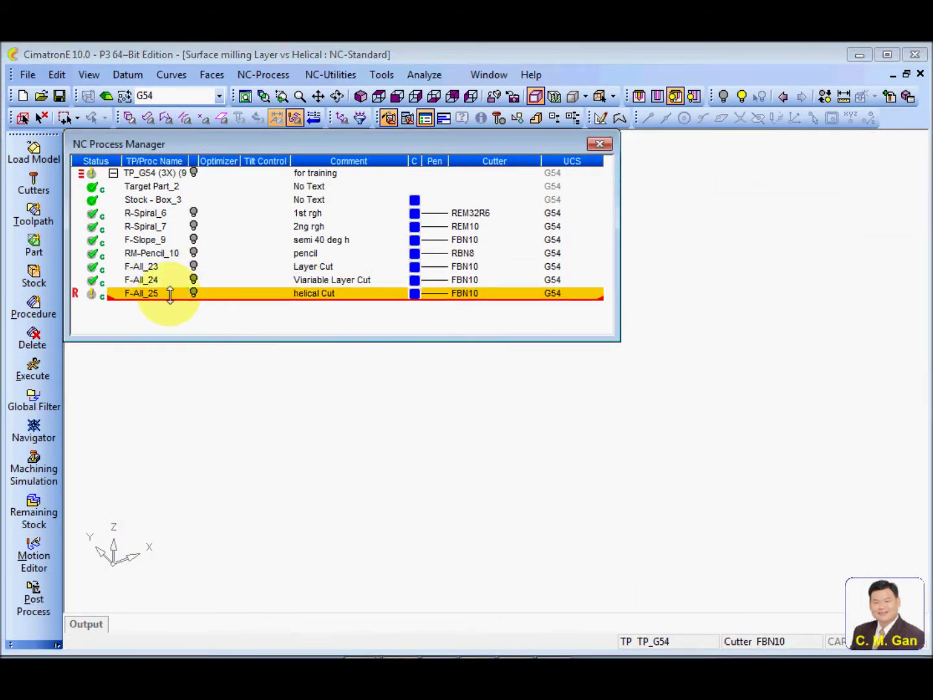
Switch F-All_25's machining method from Layers to Helical, then save and recalculate it
{"action": "double_click", "coordinate": [170, 293]}
{"action": "left_click", "coordinate": [170, 224]}
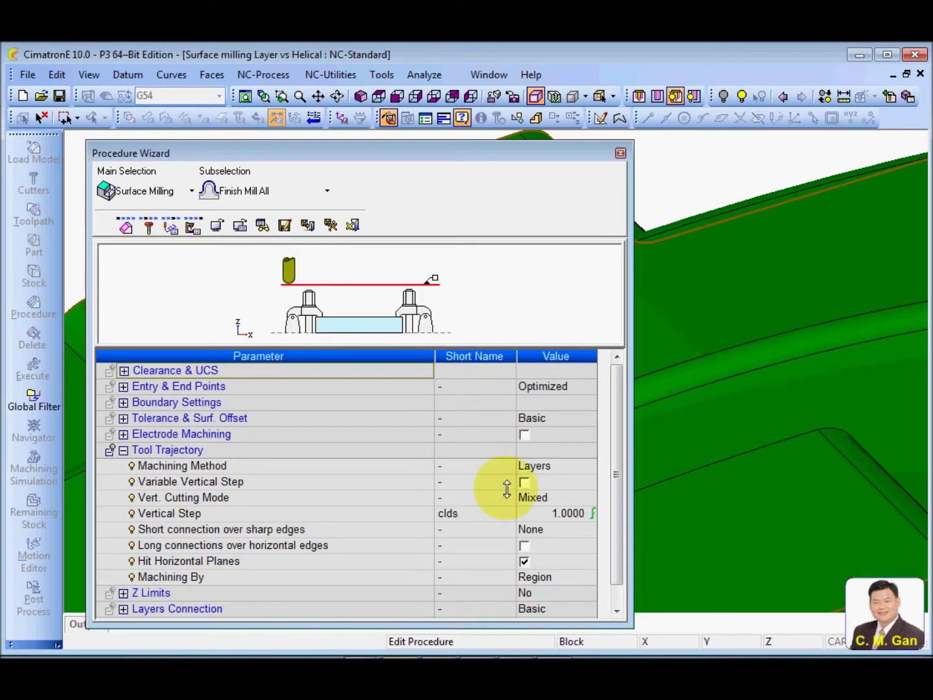
{"action": "left_click", "coordinate": [533, 466]}
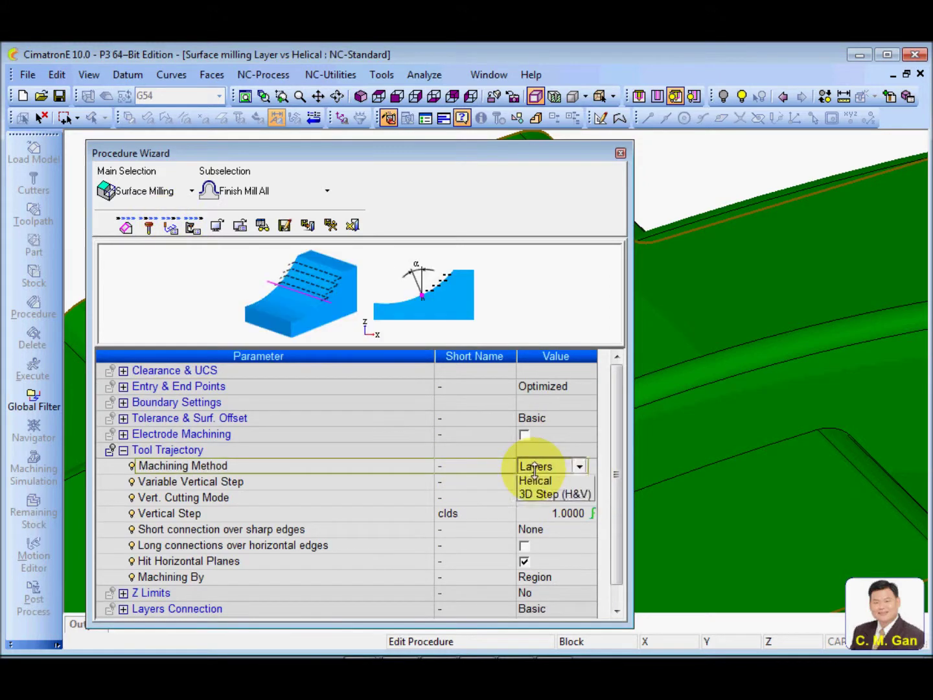
{"action": "left_click", "coordinate": [556, 523]}
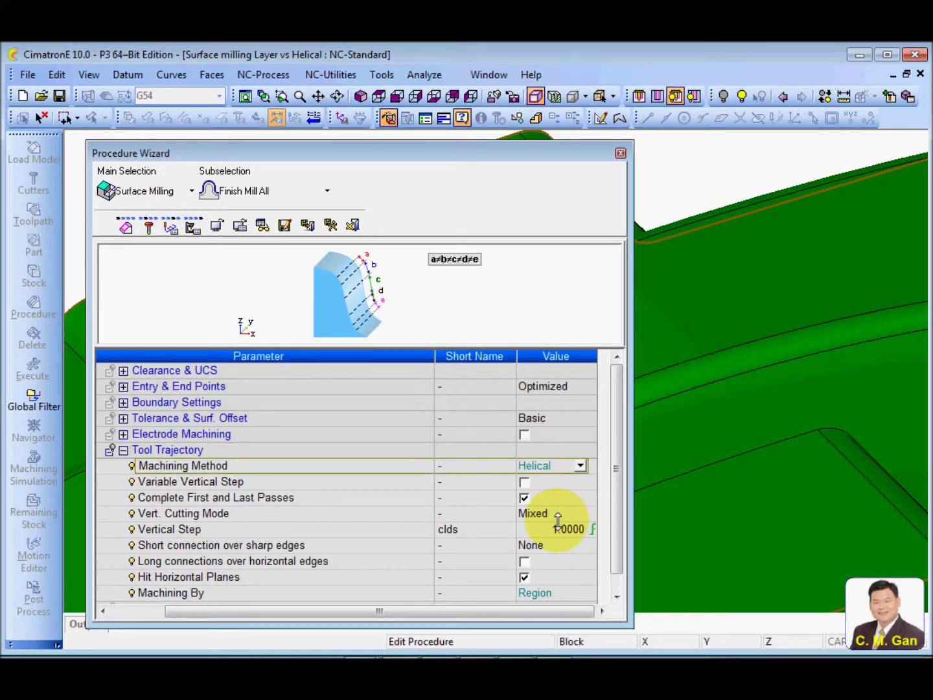
{"action": "left_click", "coordinate": [330, 225]}
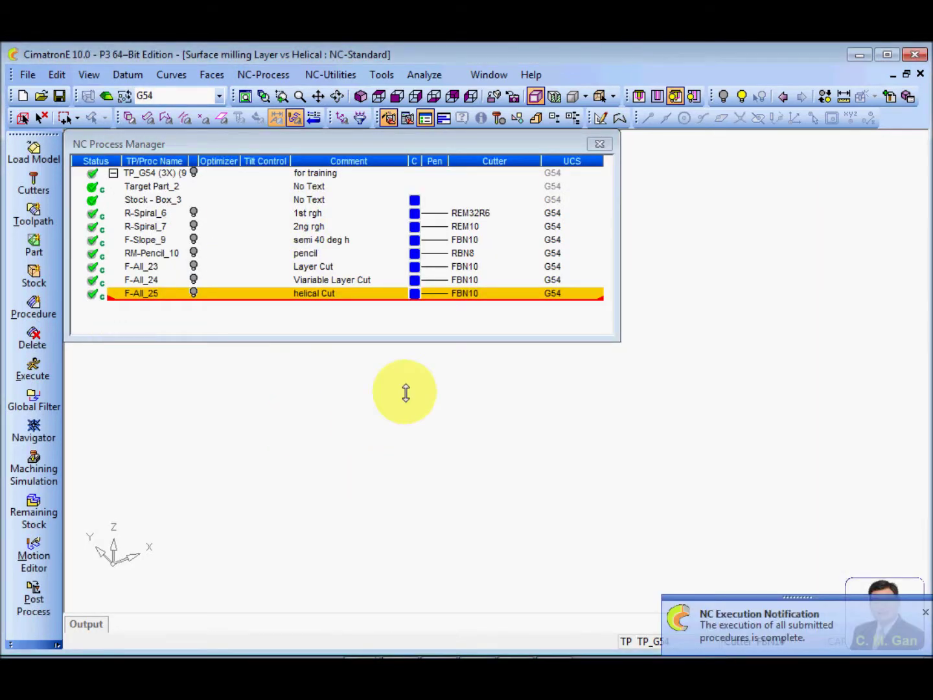
Display the F-All_25 helical toolpath and zoom in for a low side-on look
{"action": "left_click", "coordinate": [193, 293]}
{"action": "middle_click_drag", "start_coordinate": [527, 458], "coordinate": [432, 518]}
{"action": "middle_click_drag", "start_coordinate": [460, 388], "coordinate": [456, 421]}
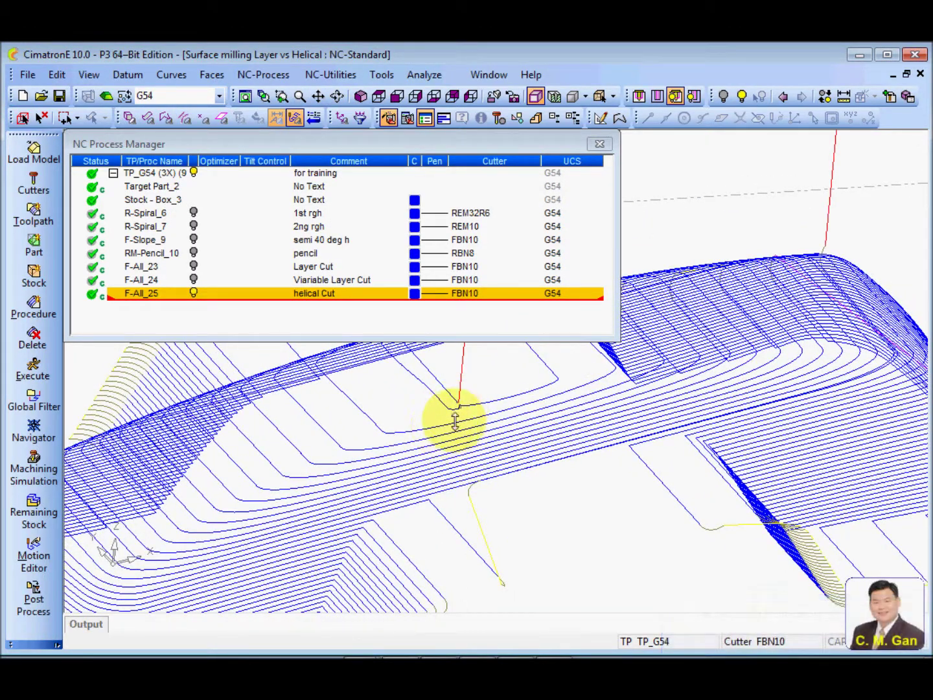
{"action": "middle_click_drag", "start_coordinate": [438, 484], "coordinate": [481, 406]}
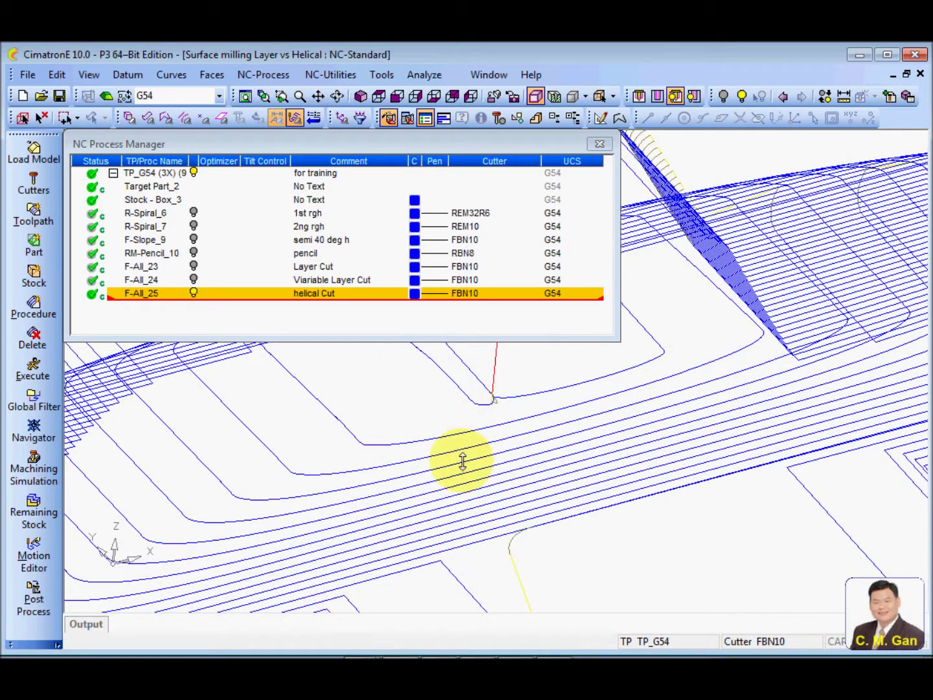
{"action": "middle_click_drag", "start_coordinate": [461, 461], "coordinate": [333, 224]}
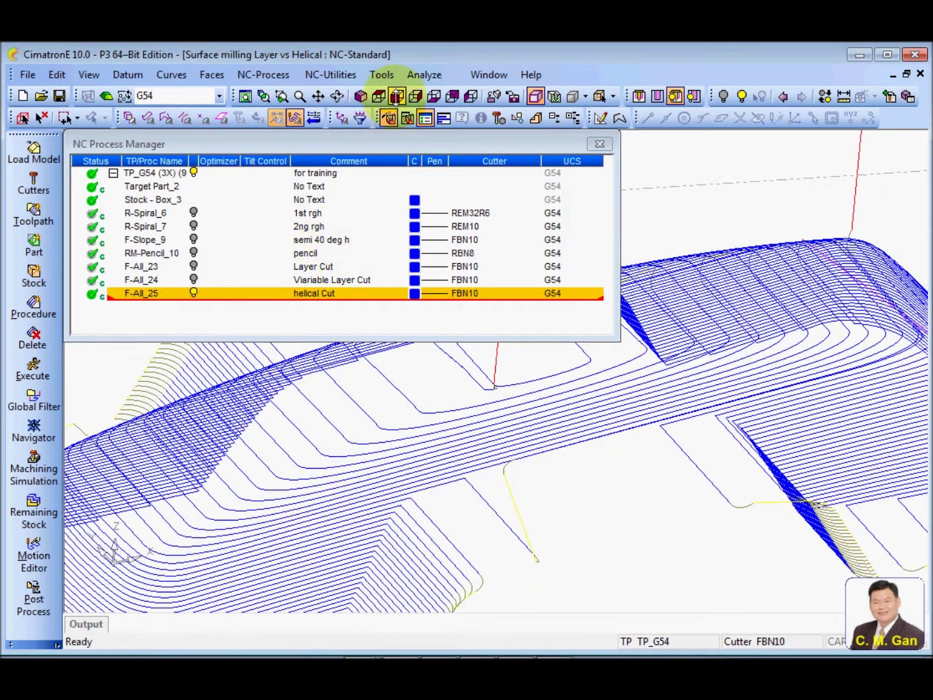
Inspect the toolpath from the front view, tilt it into 3D and shade the part and stock
{"action": "left_click", "coordinate": [396, 96]}
{"action": "middle_click_drag", "start_coordinate": [443, 353], "coordinate": [447, 551]}
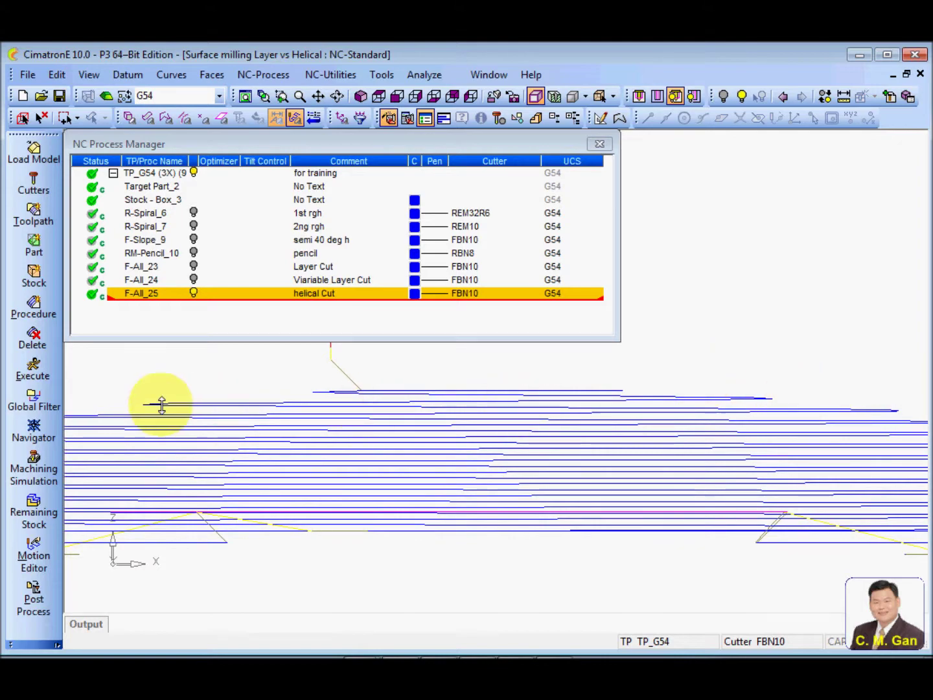
{"action": "middle_click_drag", "start_coordinate": [338, 408], "coordinate": [672, 450]}
{"action": "scroll", "coordinate": [443, 466], "scroll_direction": "up", "scroll_amount": 5}
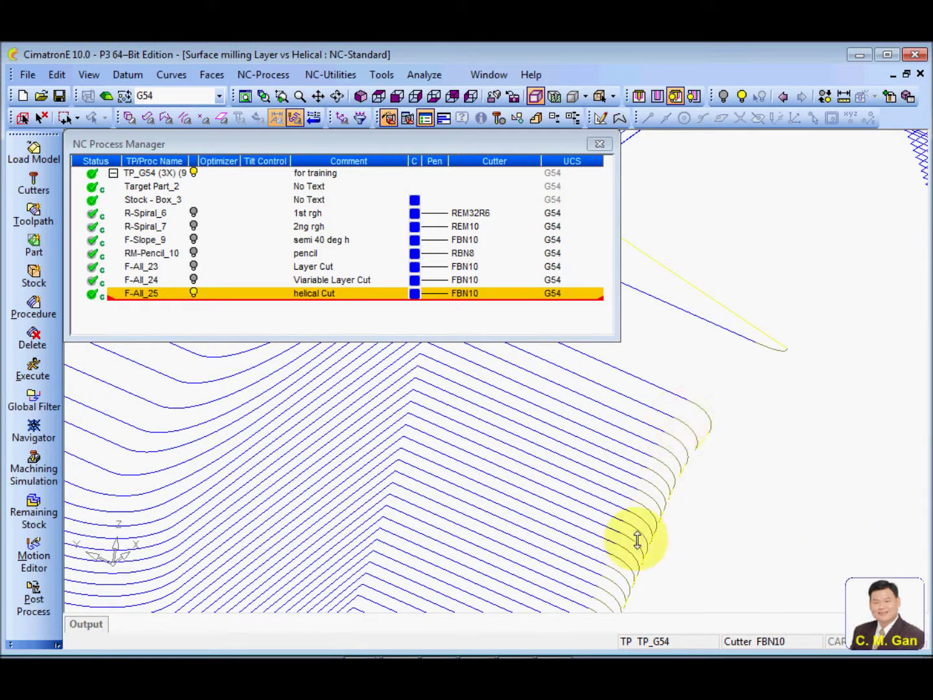
{"action": "mouse_move", "coordinate": [685, 385]}
{"action": "middle_mouse_down"}
{"action": "mouse_move", "coordinate": [631, 597]}
{"action": "mouse_move", "coordinate": [625, 509]}
{"action": "mouse_move", "coordinate": [579, 472]}
{"action": "mouse_move", "coordinate": [574, 491]}
{"action": "mouse_move", "coordinate": [572, 480]}
{"action": "mouse_move", "coordinate": [389, 389]}
{"action": "mouse_move", "coordinate": [483, 404]}
{"action": "middle_mouse_up"}
{"action": "left_click", "coordinate": [823, 95]}
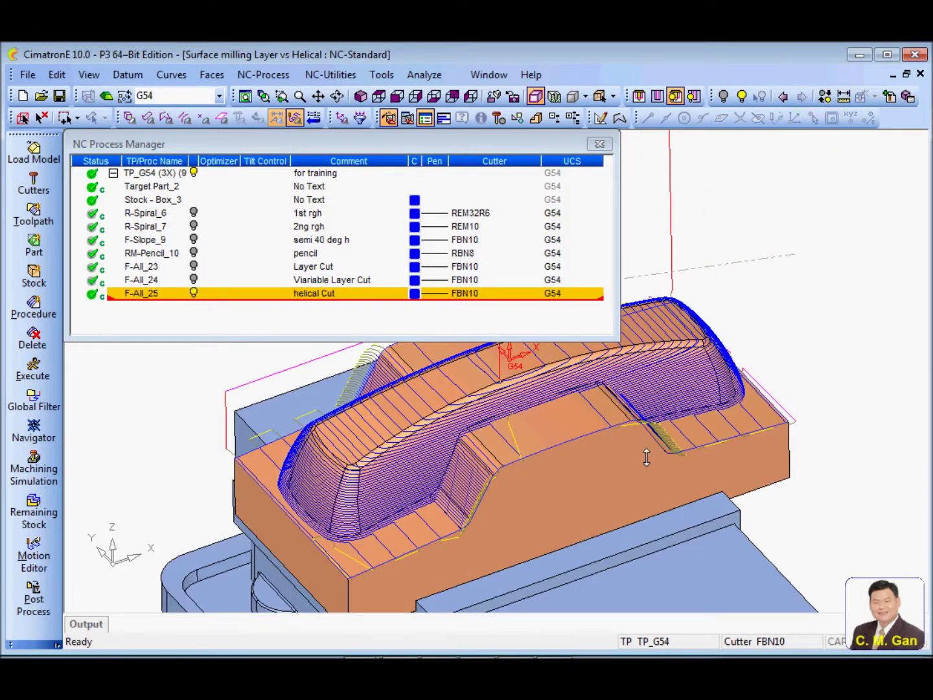
{"action": "middle_click_drag", "start_coordinate": [645, 454], "coordinate": [535, 439]}
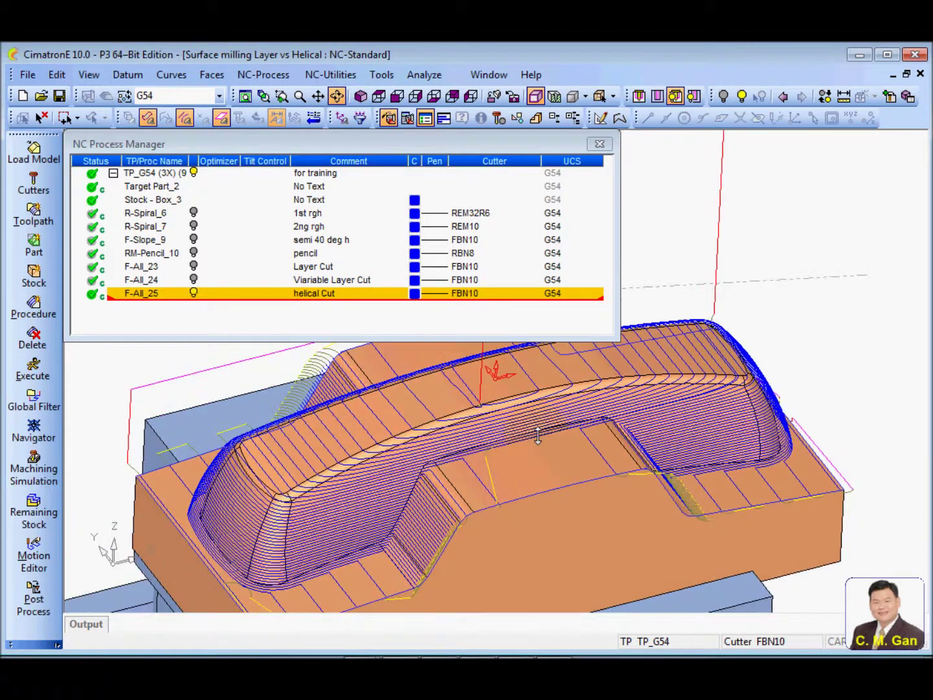
{"action": "double_click", "coordinate": [141, 294]}
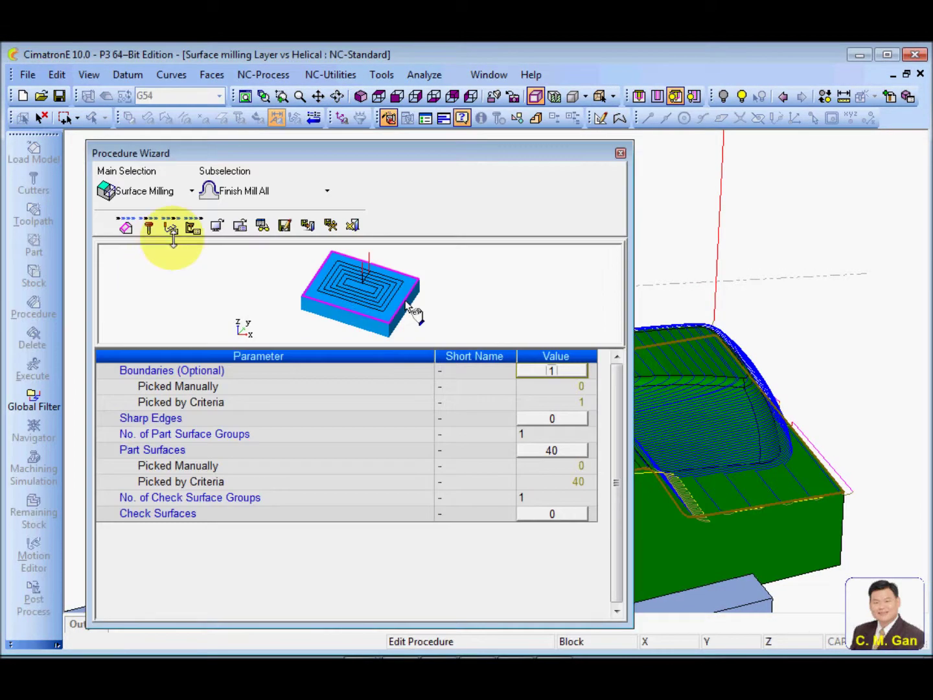
{"action": "left_click", "coordinate": [170, 227]}
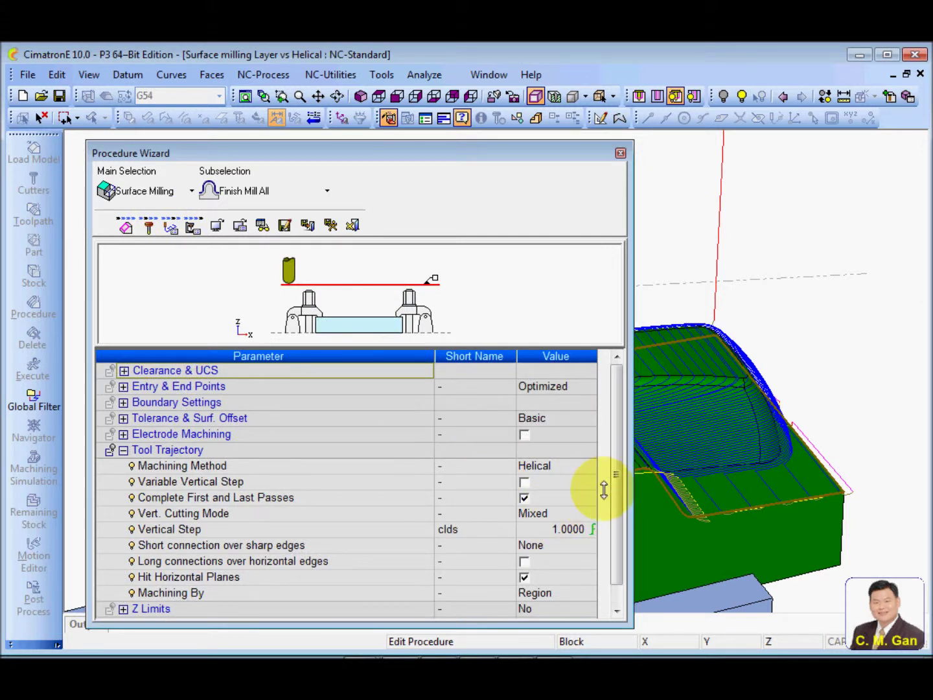
{"action": "left_click", "coordinate": [248, 483]}
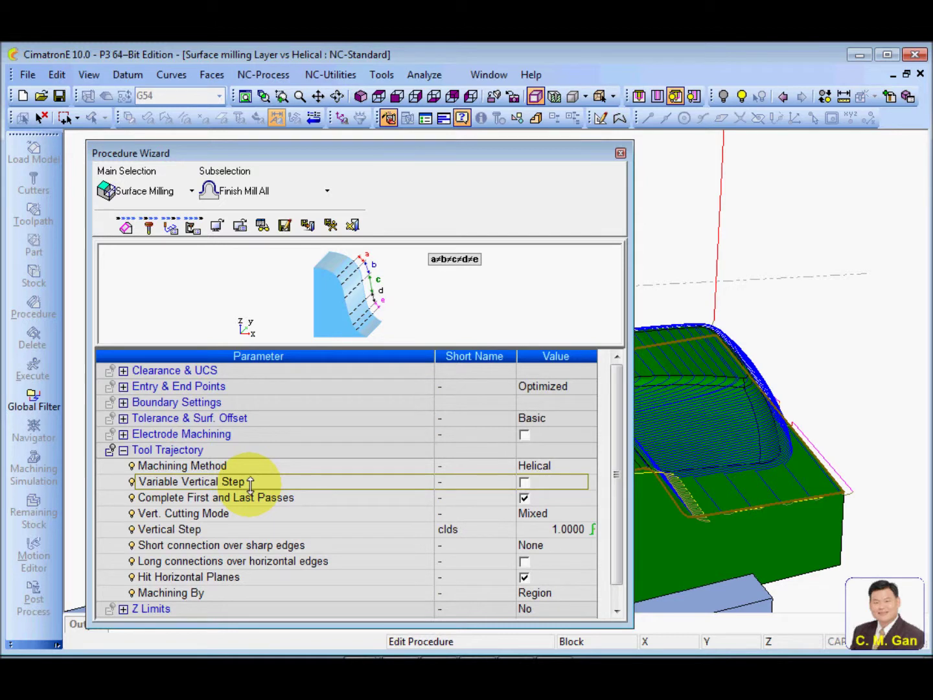
{"action": "middle_click", "coordinate": [796, 323]}
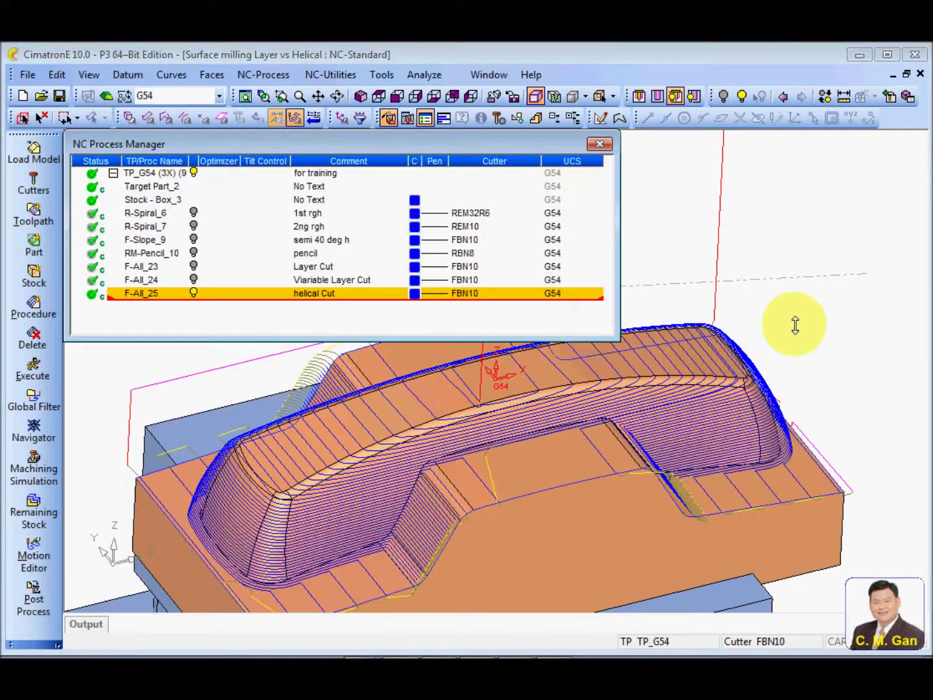
{"action": "left_click", "coordinate": [193, 292]}
Copy F-All_24, paste it after F-All_25 as F-All_26, and comment it 'Viariable helical Cut'
{"action": "left_click", "coordinate": [143, 279]}
{"action": "right_click", "coordinate": [146, 280]}
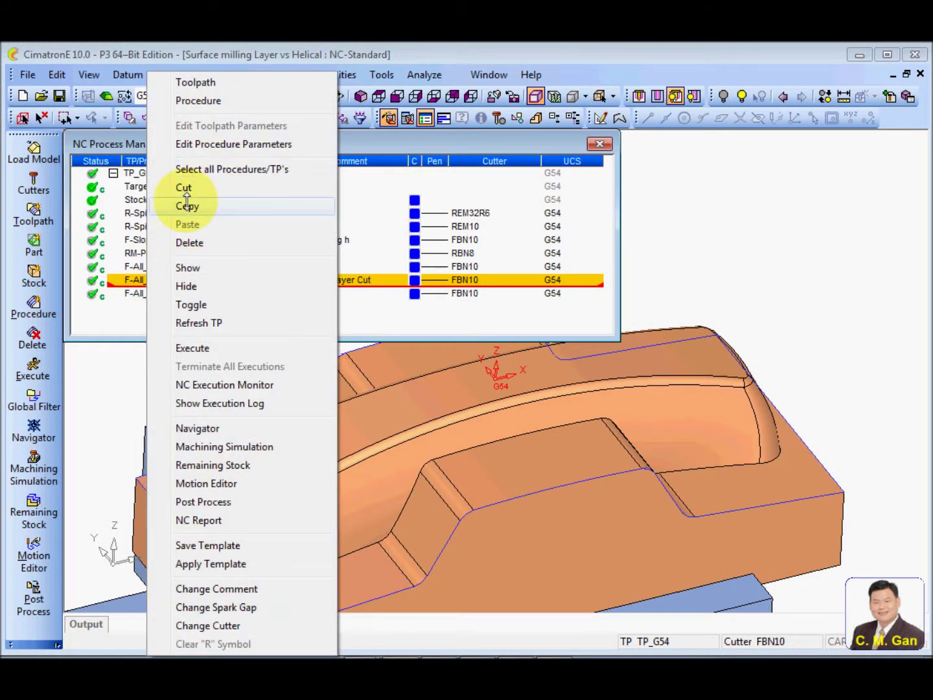
{"action": "left_click", "coordinate": [187, 205]}
{"action": "left_click", "coordinate": [142, 292]}
{"action": "right_click", "coordinate": [146, 293]}
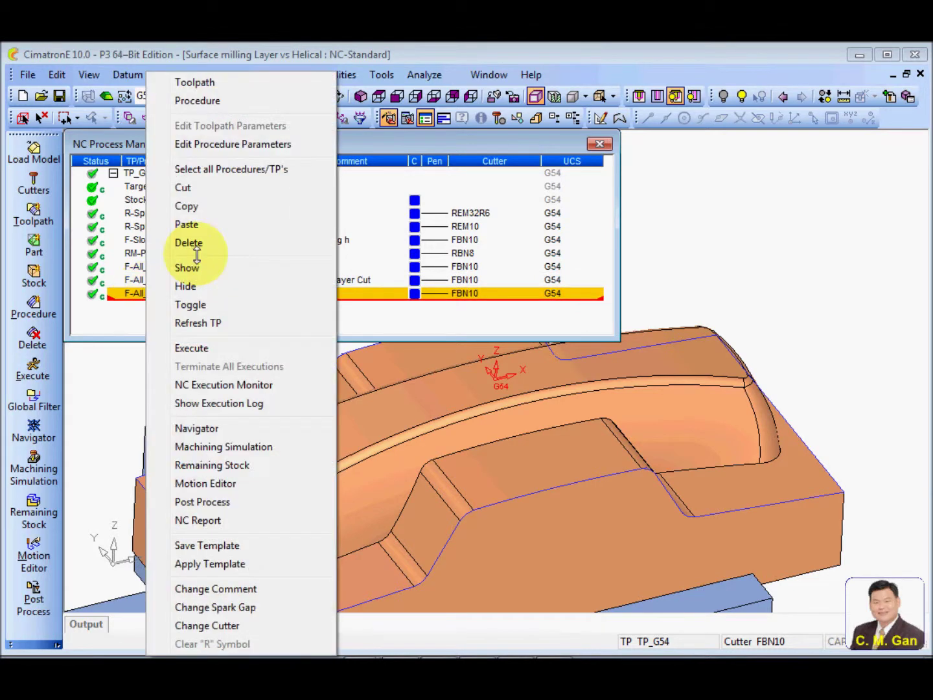
{"action": "left_click", "coordinate": [187, 223]}
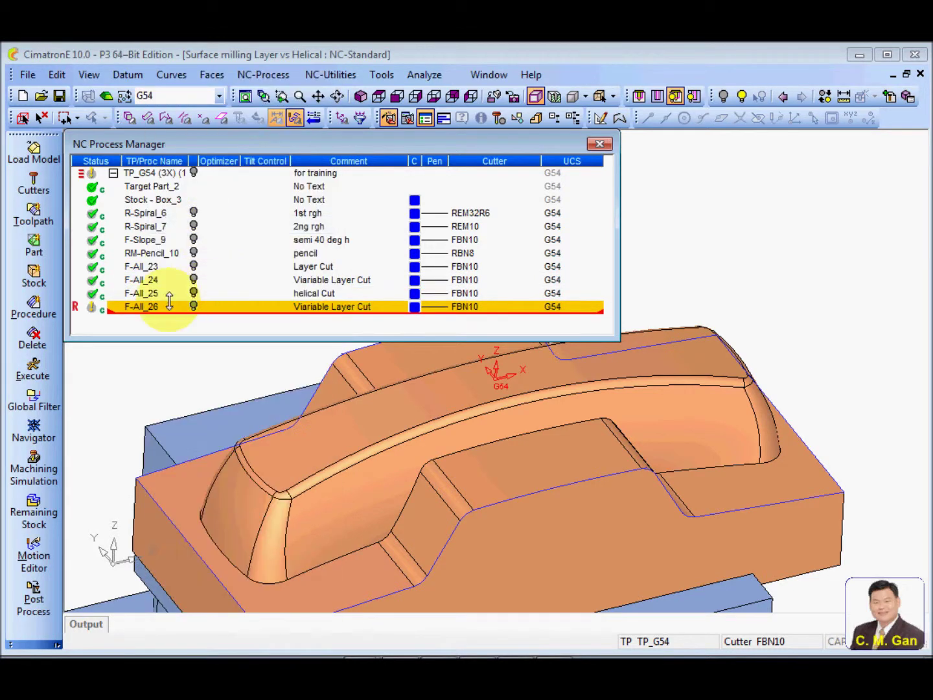
{"action": "double_click", "coordinate": [351, 307]}
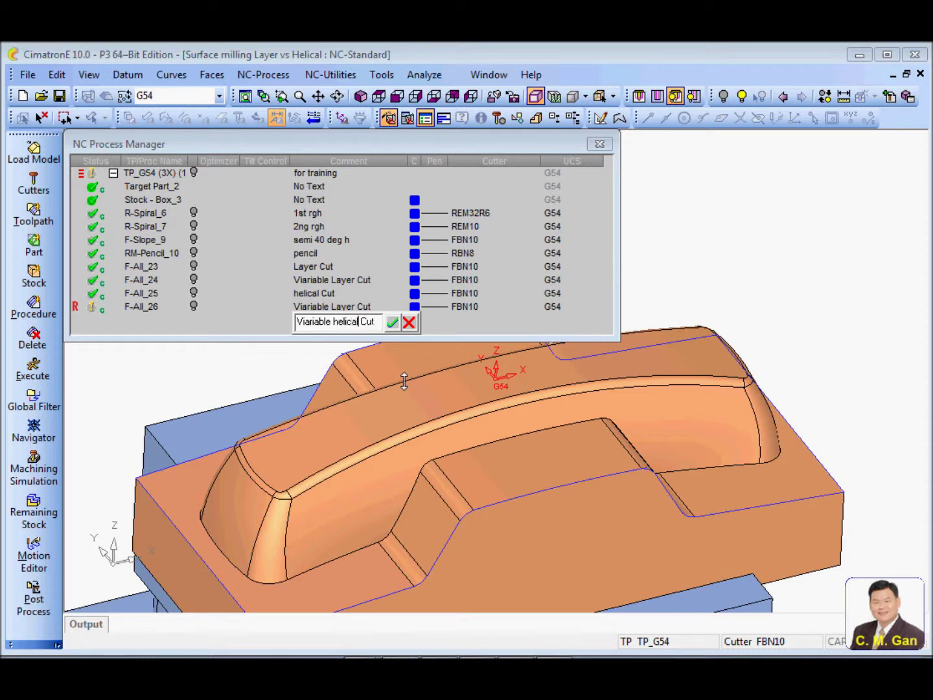
{"action": "left_click", "coordinate": [392, 321]}
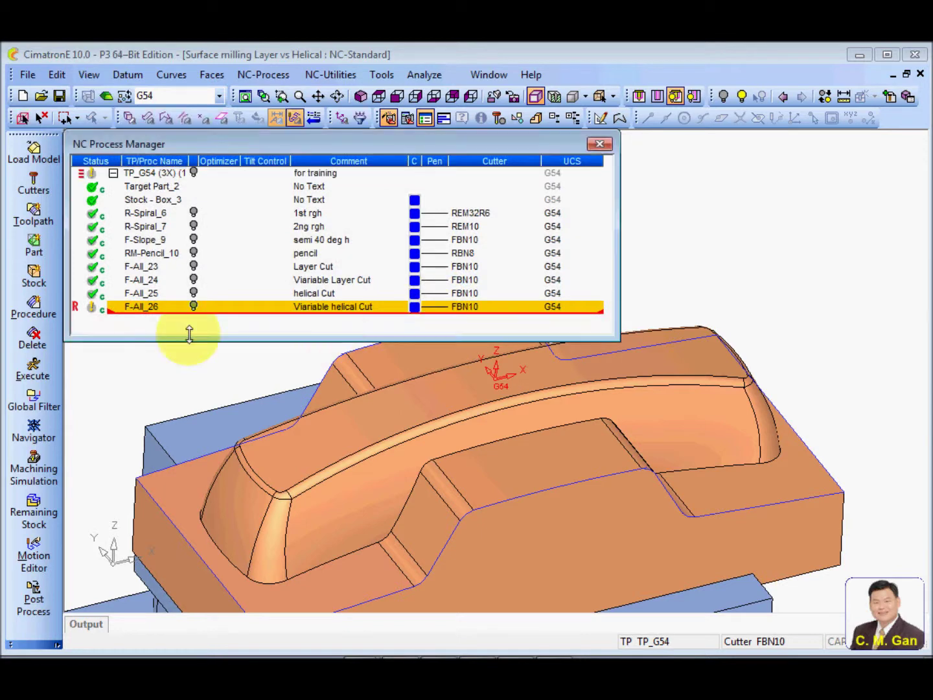
Set F-All_26's tool trajectory machining method to Helical
{"action": "double_click", "coordinate": [138, 307]}
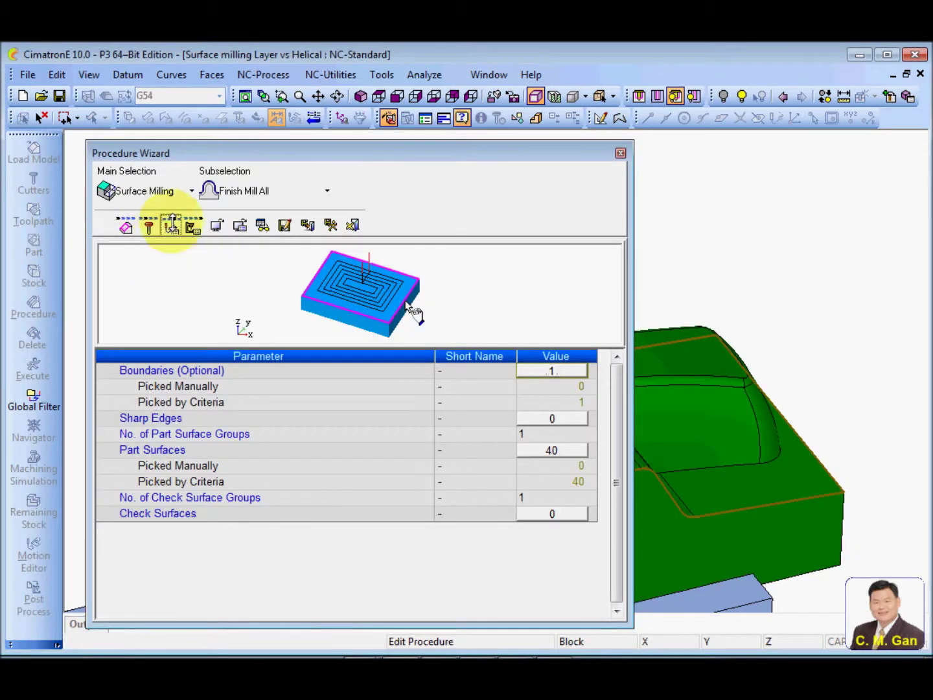
{"action": "left_click", "coordinate": [171, 225]}
{"action": "left_click_drag", "start_coordinate": [616, 452], "coordinate": [610, 491]}
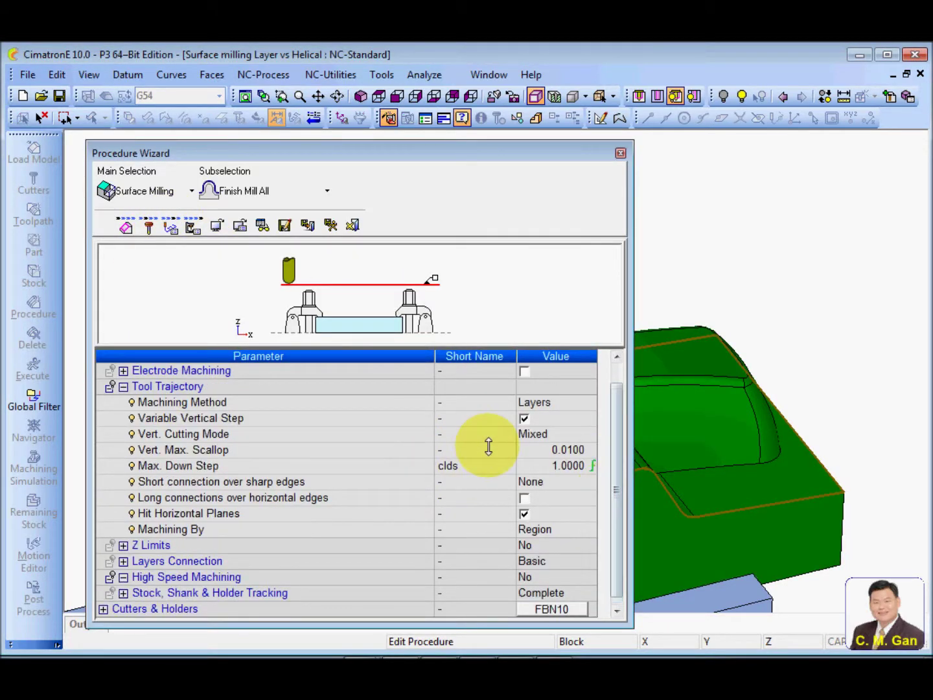
{"action": "left_click", "coordinate": [558, 405]}
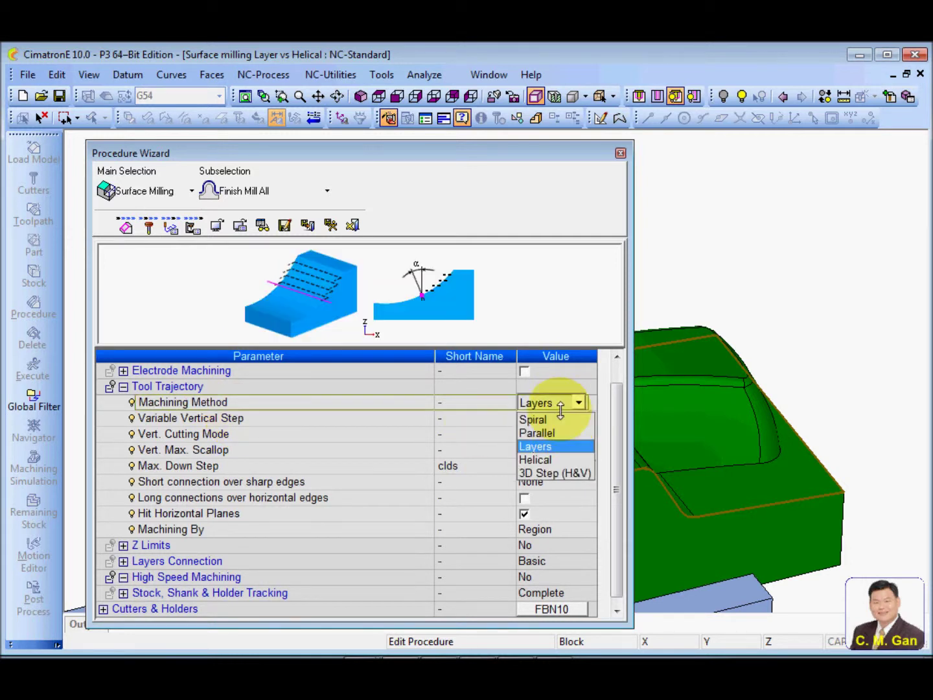
{"action": "left_click", "coordinate": [551, 458]}
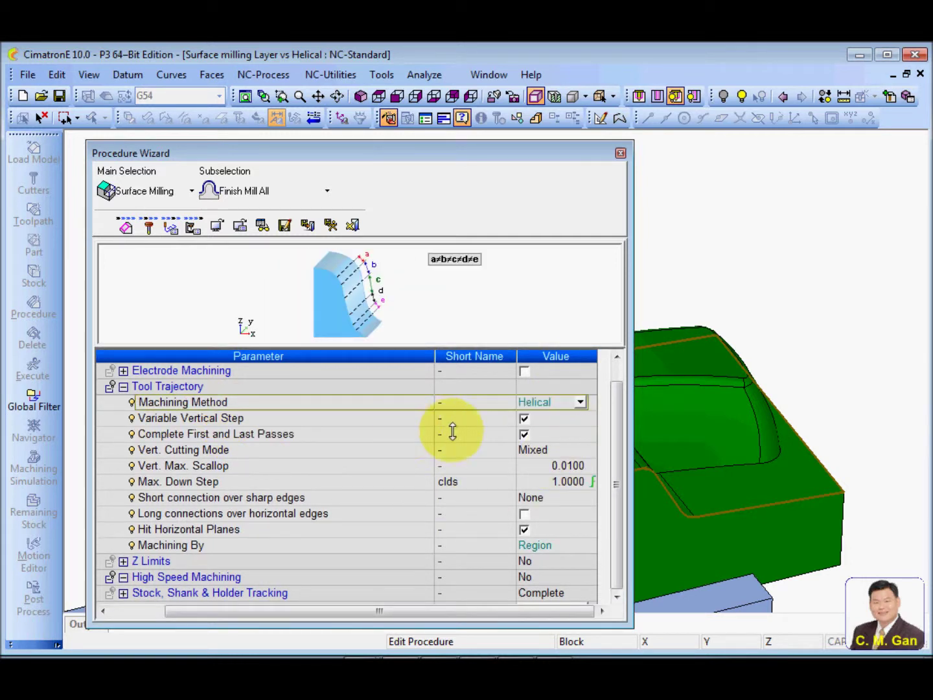
Keep Variable Vertical Step with 0.0100 vertical scallop, then save and calculate
{"action": "left_click", "coordinate": [198, 418]}
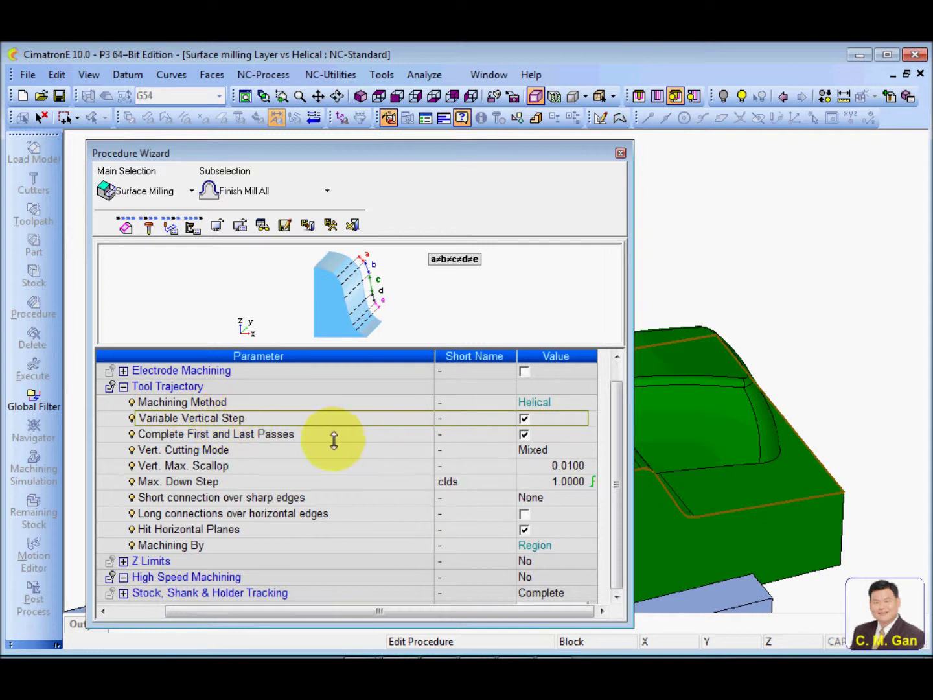
{"action": "left_click", "coordinate": [176, 434]}
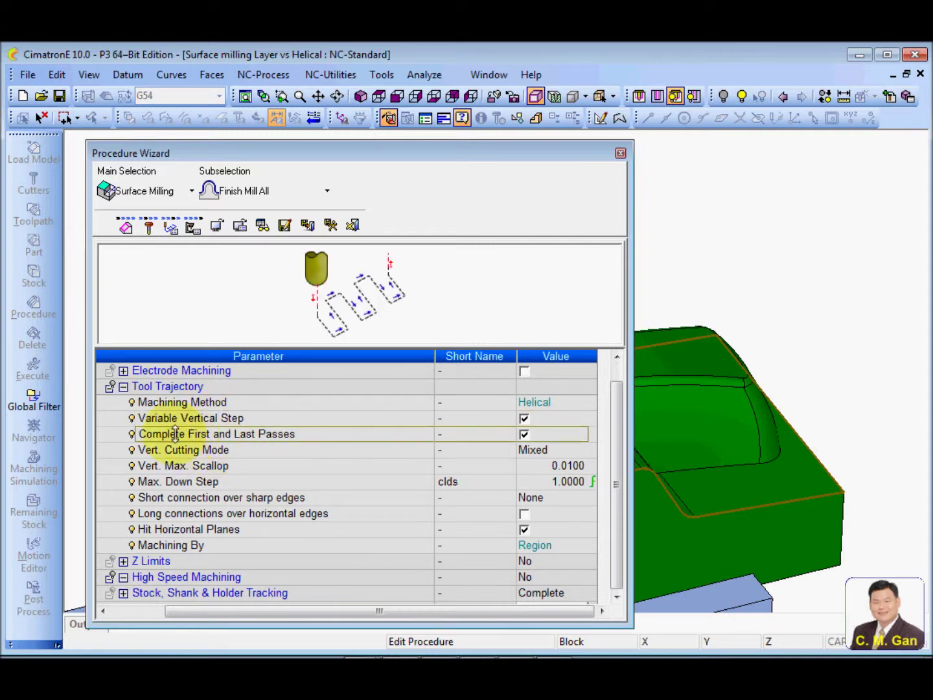
{"action": "left_click", "coordinate": [253, 466]}
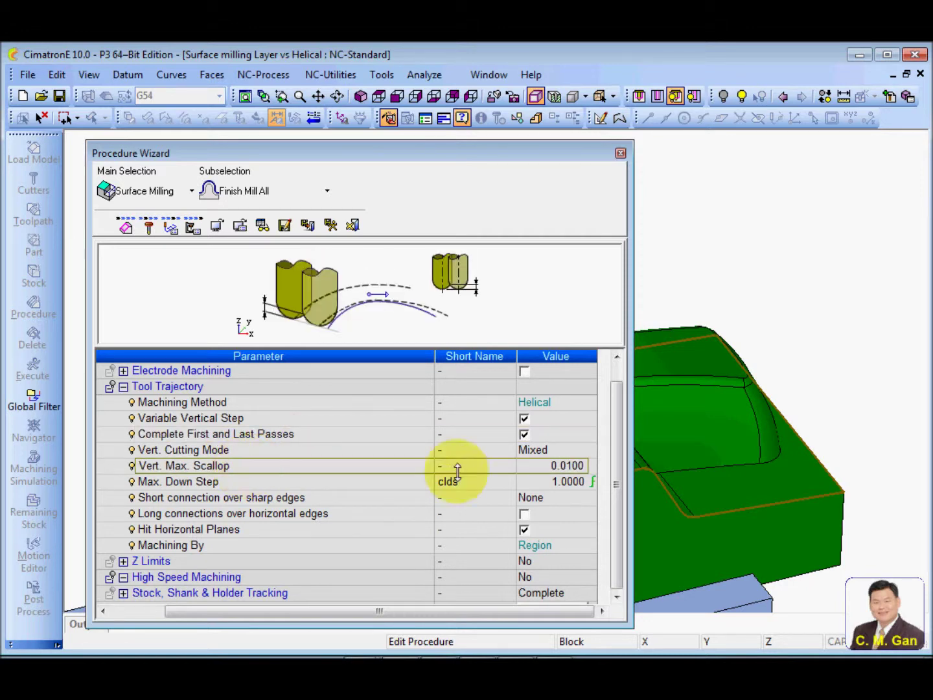
{"action": "left_click", "coordinate": [331, 224]}
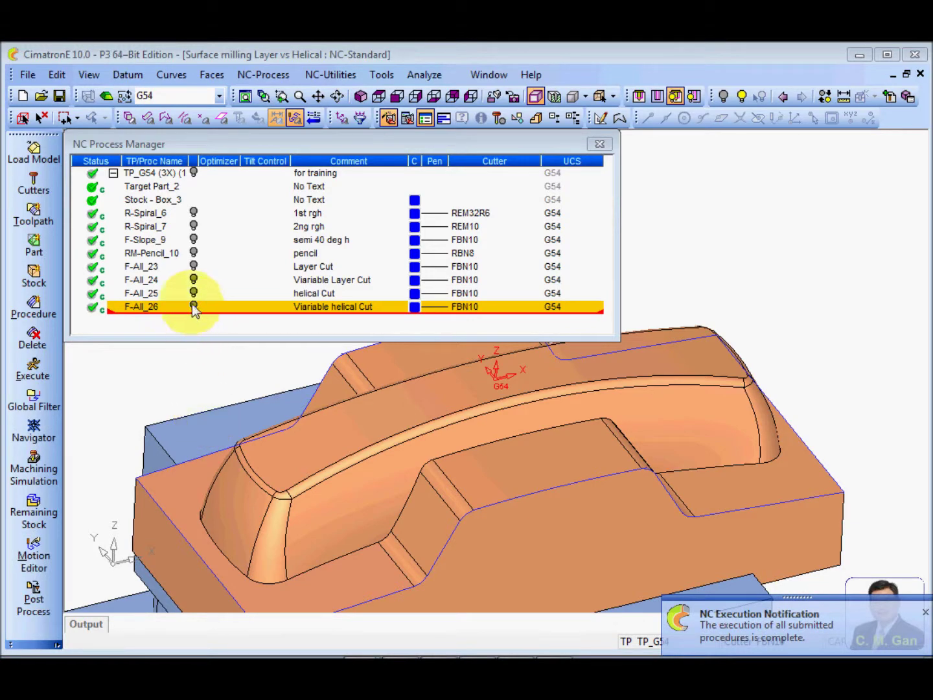
Show F-All_26's variable-step helical toolpath over the phone part and view it from another angle
{"action": "left_click", "coordinate": [194, 306]}
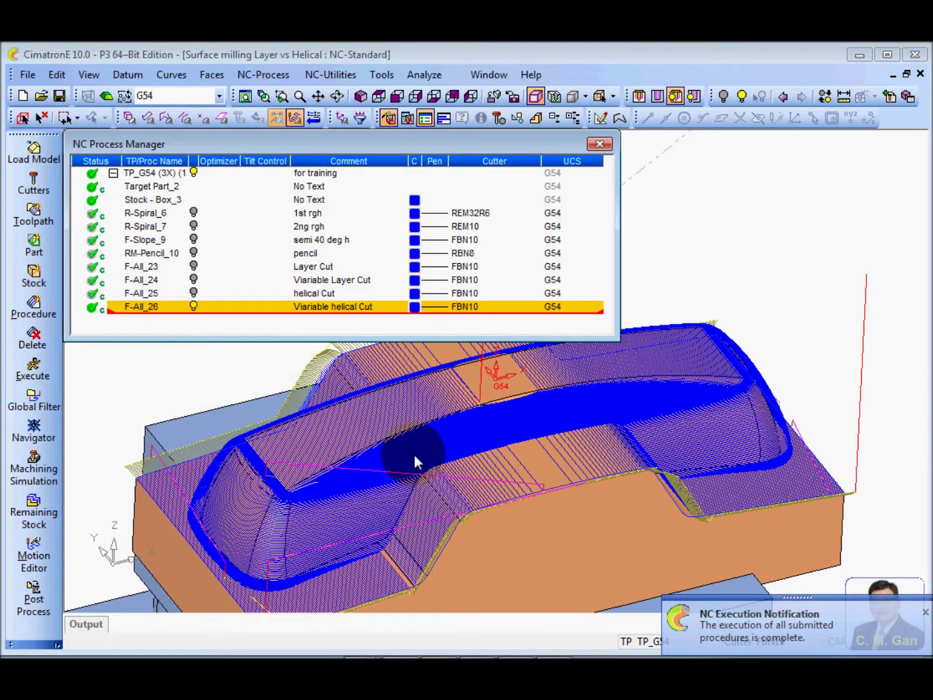
{"action": "scroll", "coordinate": [574, 506], "scroll_direction": "up", "scroll_amount": 5}
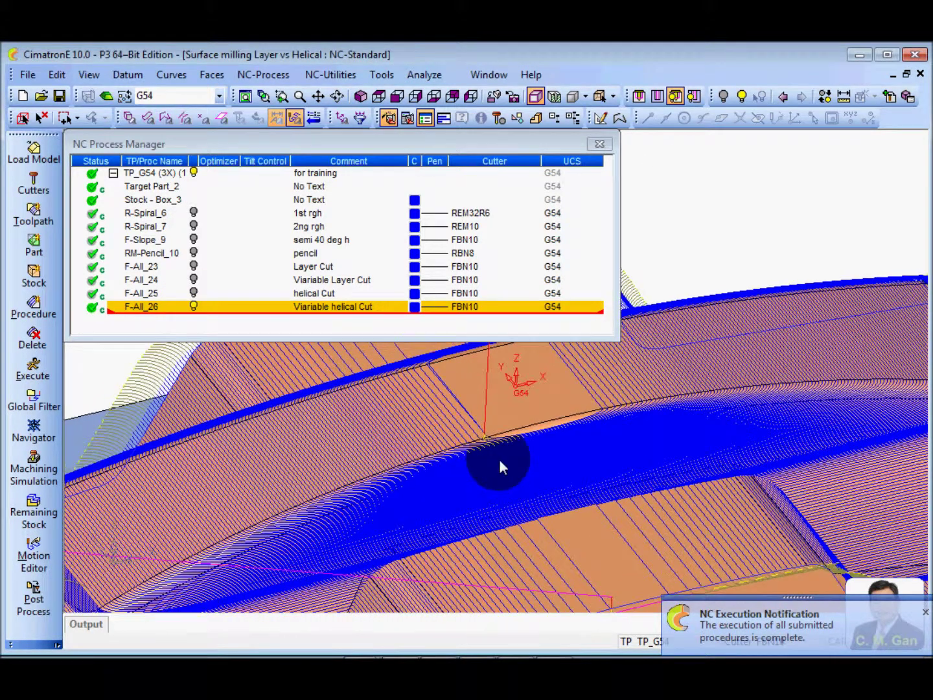
{"action": "scroll", "coordinate": [502, 464], "scroll_direction": "down", "scroll_amount": 8}
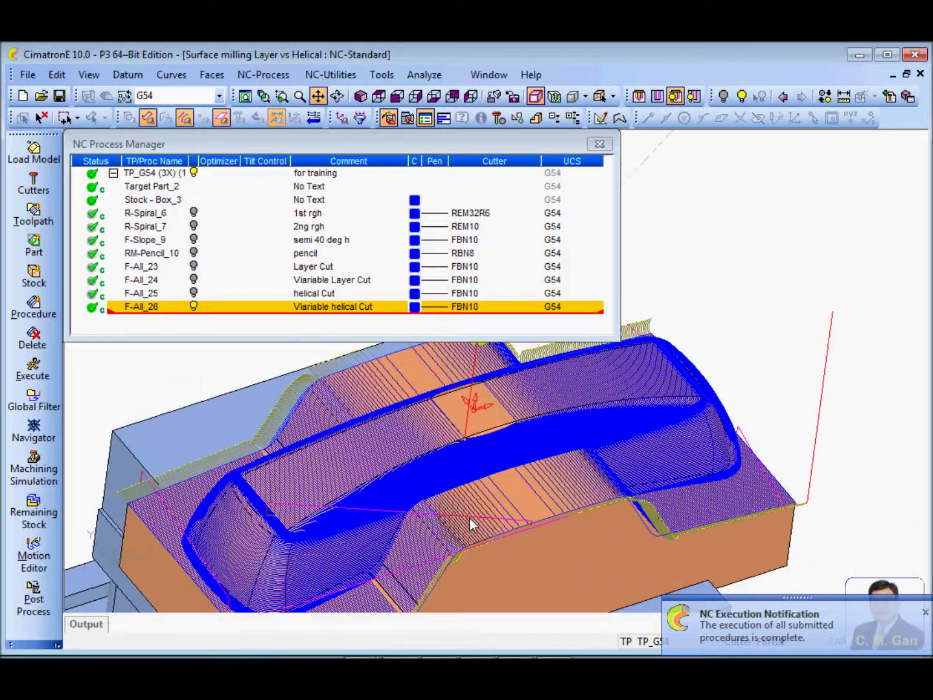
{"action": "middle_click_drag", "start_coordinate": [471, 525], "coordinate": [443, 510]}
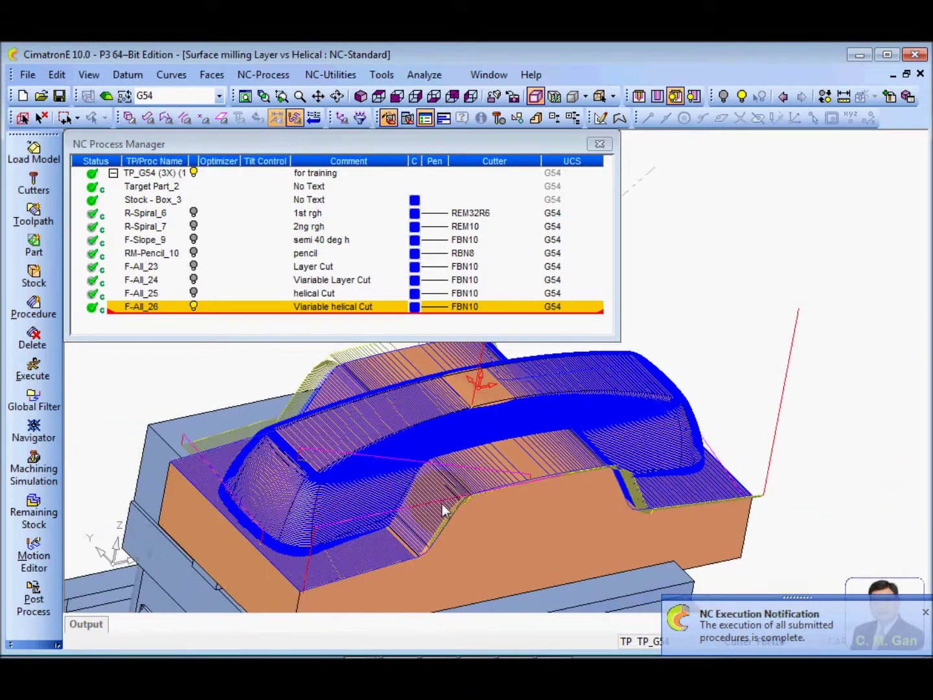